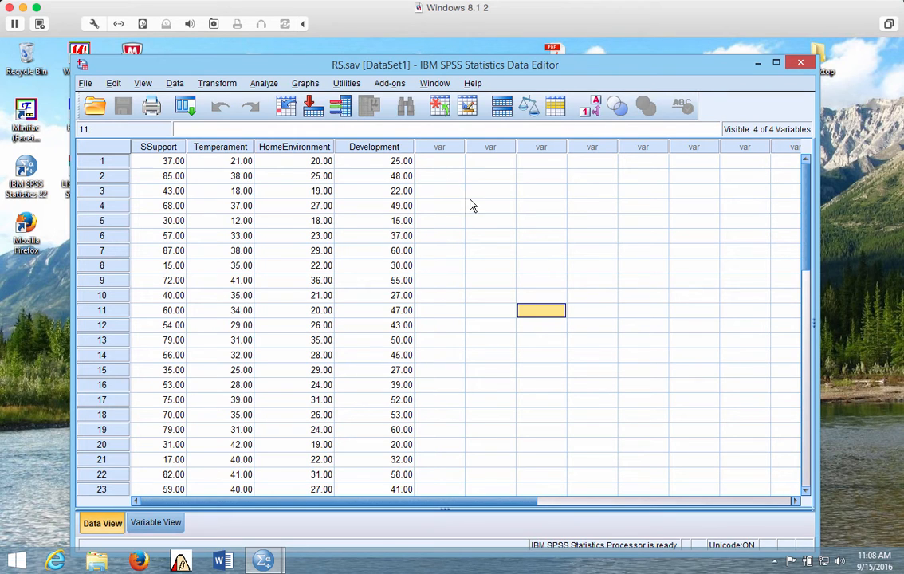
Minimize the SPSS data editor and start LISREL 9.2 from the desktop, moving its window slightly up
left_click(757, 63)
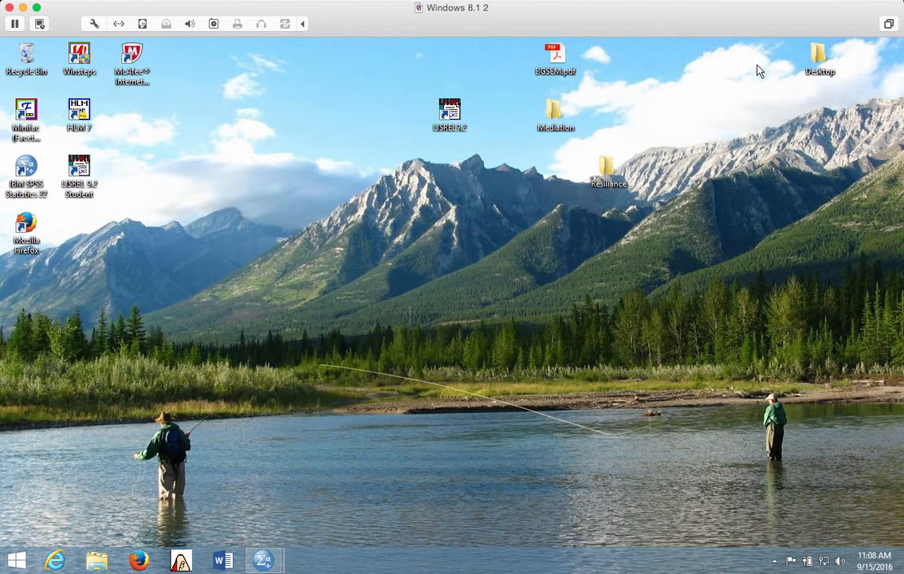
left_click(462, 118)
double_click(462, 118)
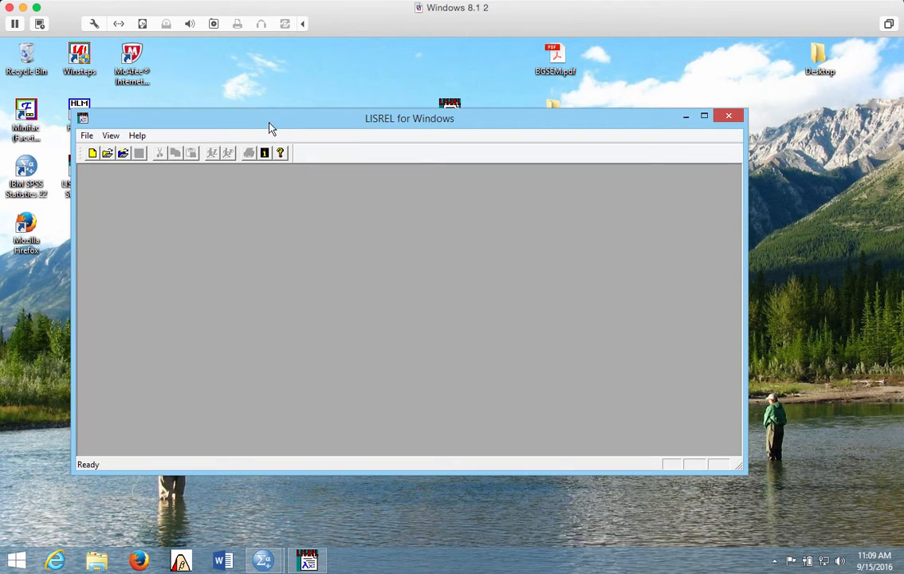
left_click_drag(269, 124, 271, 102)
Import the SPSS data file RS.sav from the Resiliance folder and save it as RS.LSF, replacing the existing file
left_click(87, 114)
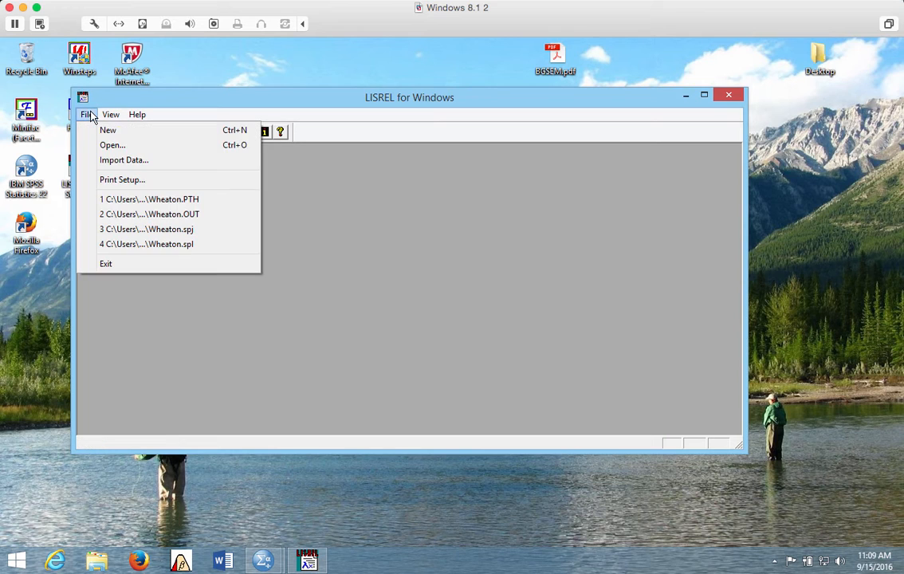
left_click(99, 161)
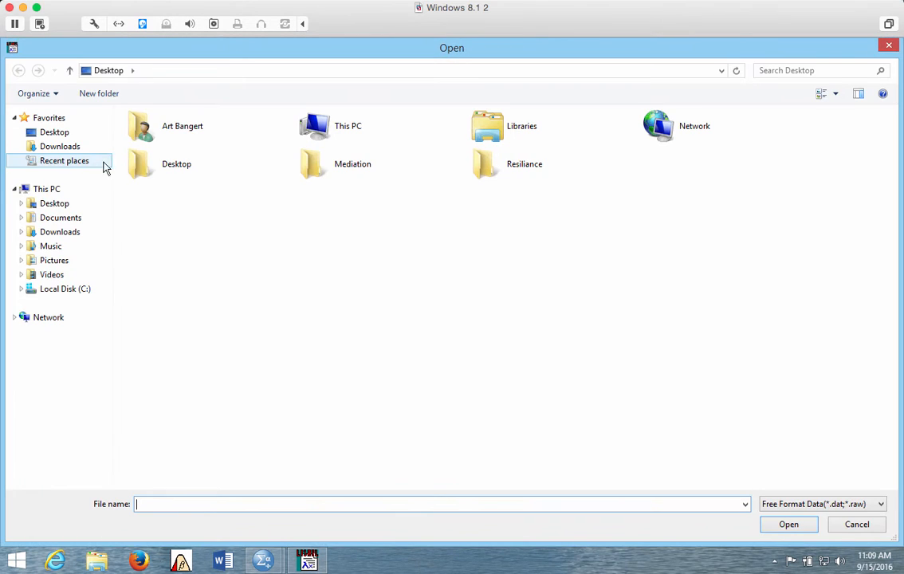
left_click(489, 165)
double_click(489, 165)
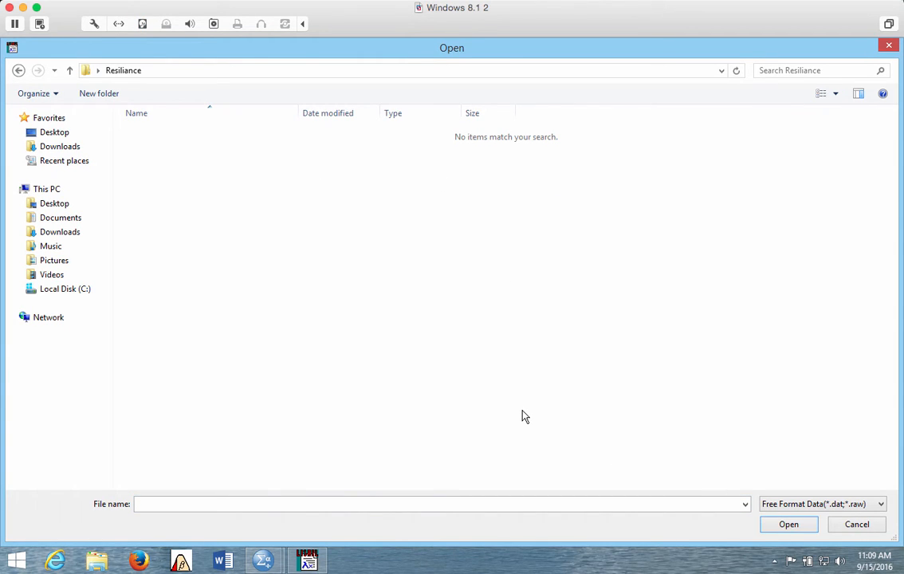
left_click(807, 505)
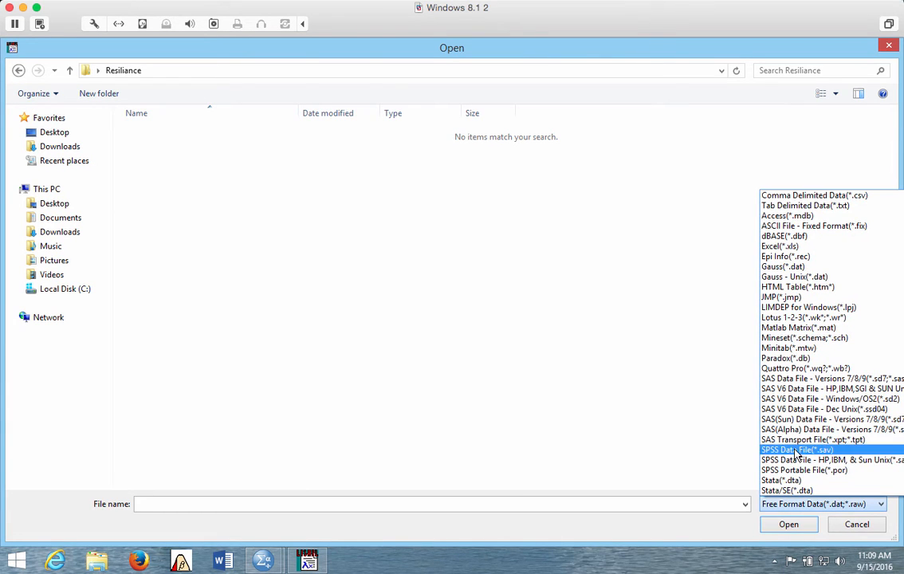
left_click(794, 455)
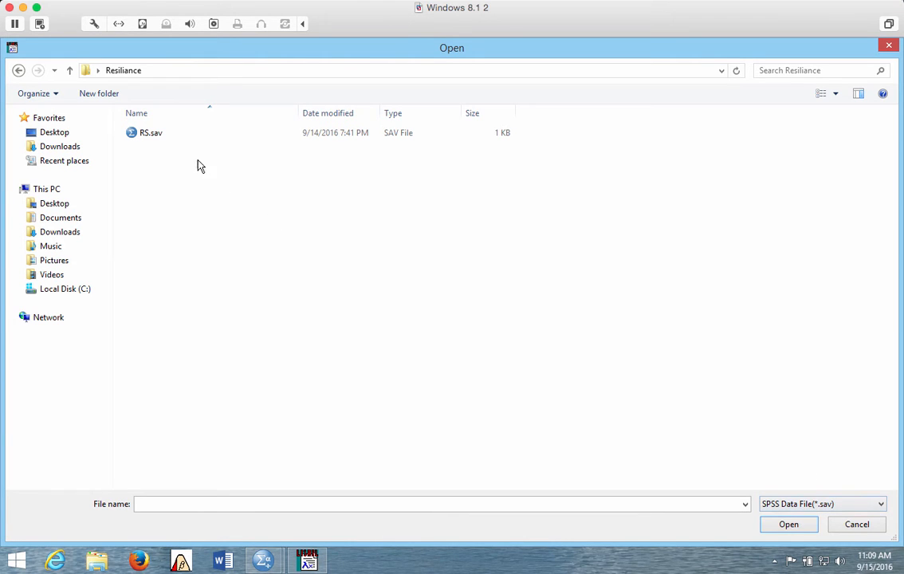
left_click(151, 133)
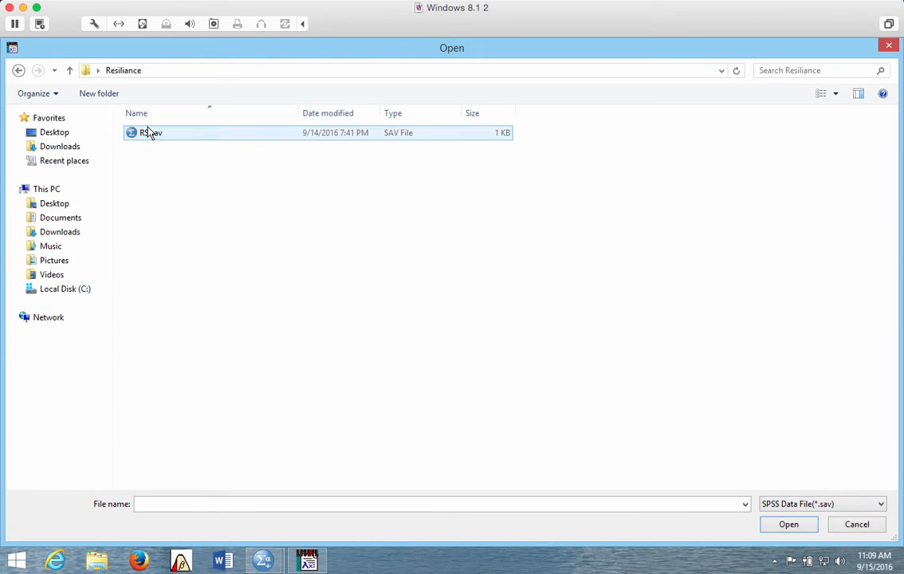
left_click(788, 523)
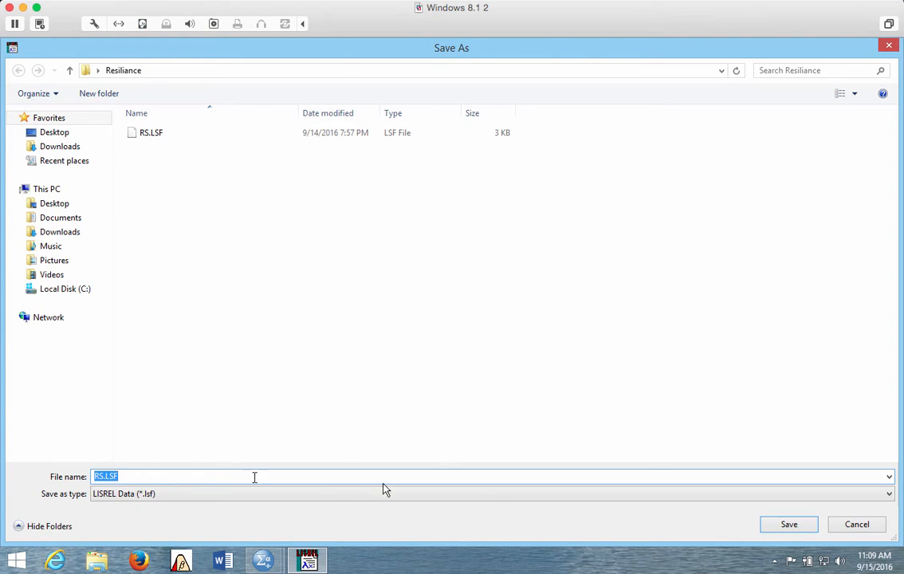
left_click(770, 524)
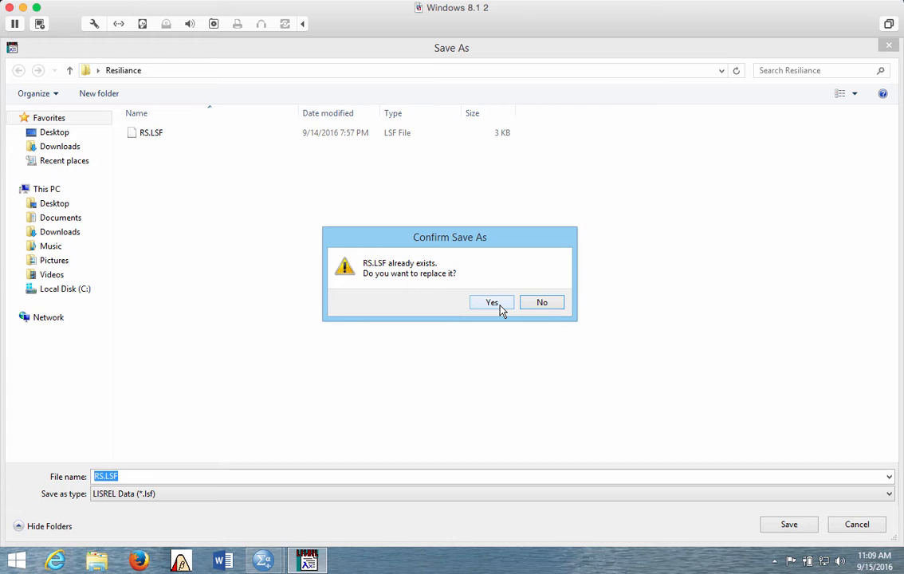
left_click(502, 309)
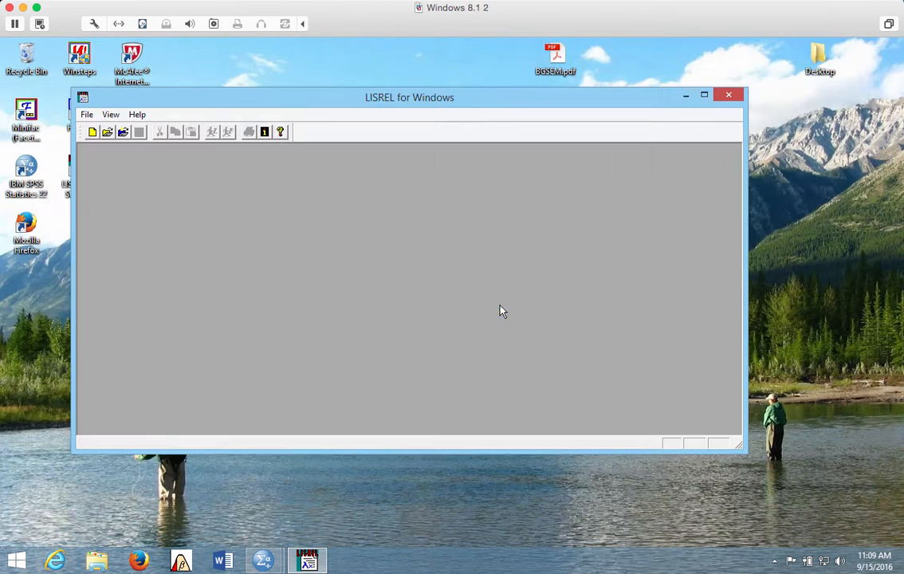
Widen the Developm, HomeEnvi, Temperam and SSupport columns of the RS.LSF data sheet to fit their variable names
left_click_drag(312, 172, 344, 173)
left_click_drag(270, 173, 292, 173)
left_click(237, 172)
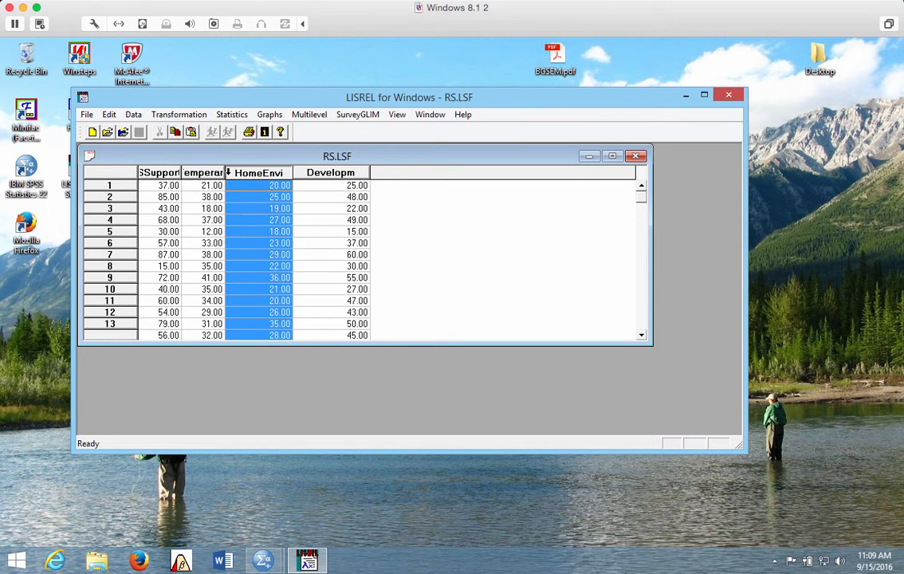
left_click_drag(225, 173, 244, 173)
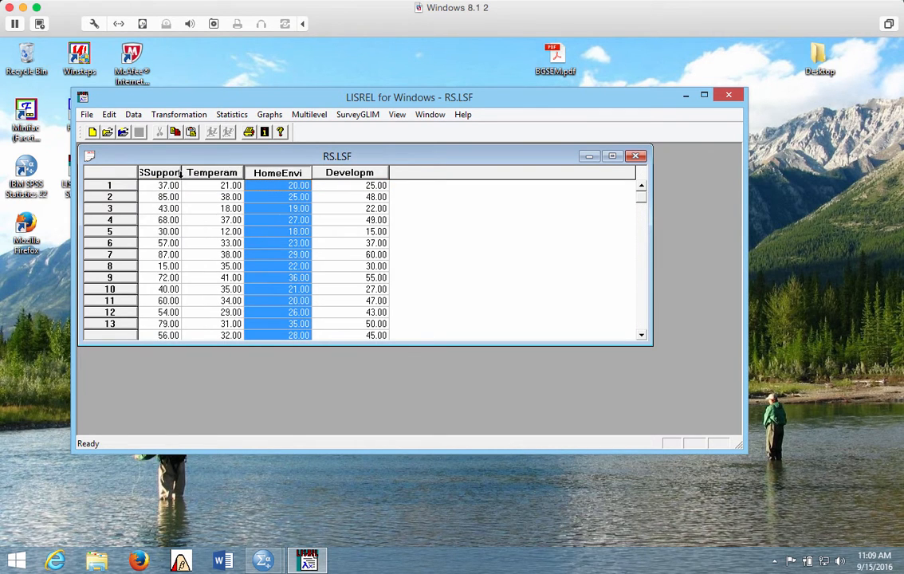
left_click(164, 172)
left_click_drag(182, 172, 198, 172)
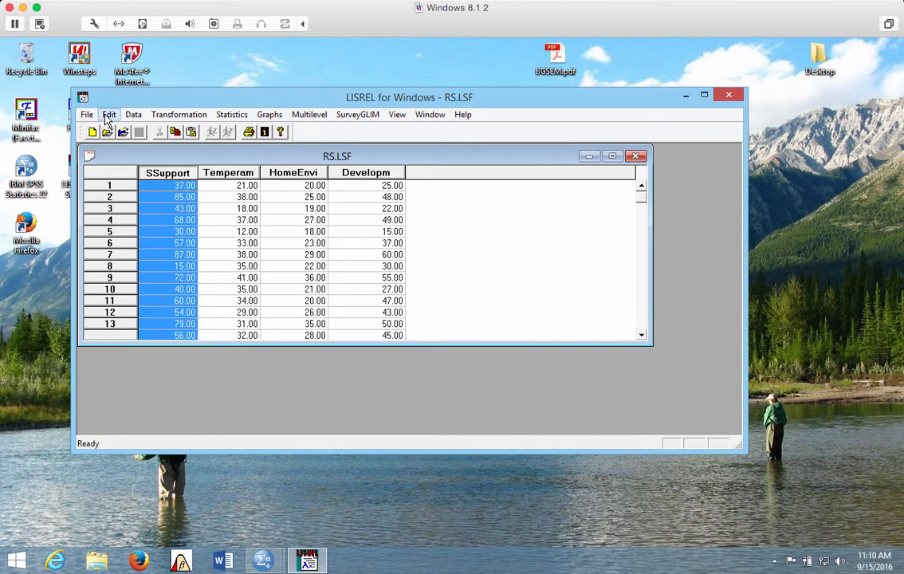
Generate the statistical output for the RS data with Covariances as the moment matrix, keeping the other output options at their defaults
left_click(232, 116)
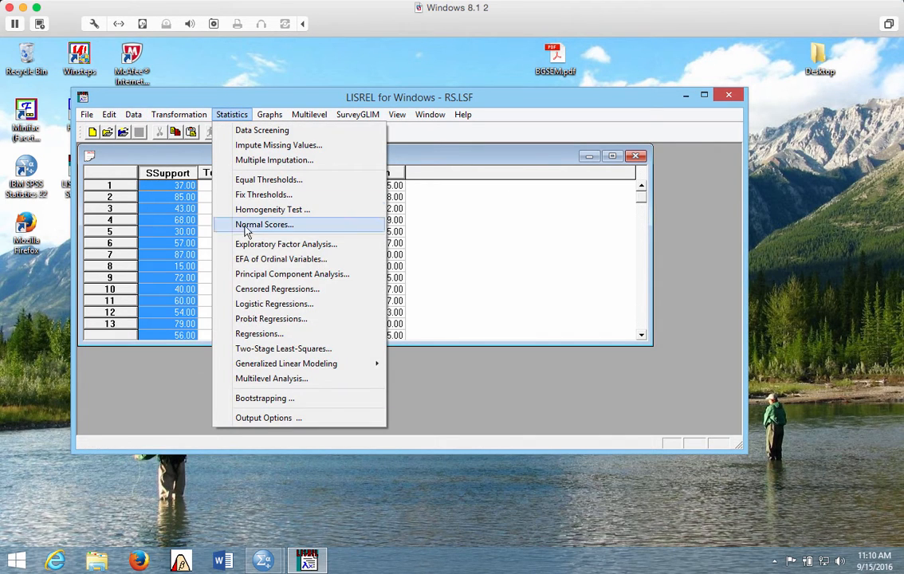
left_click(281, 422)
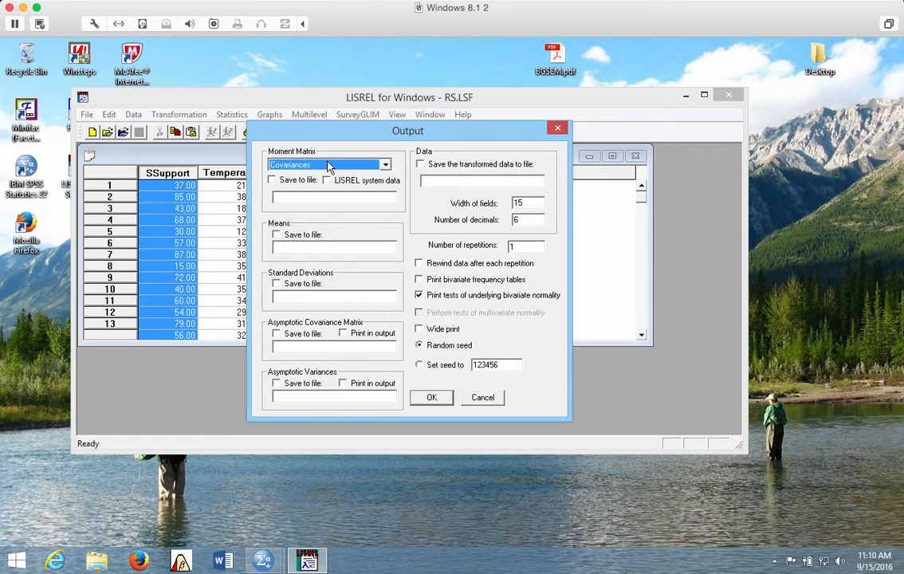
left_click(385, 166)
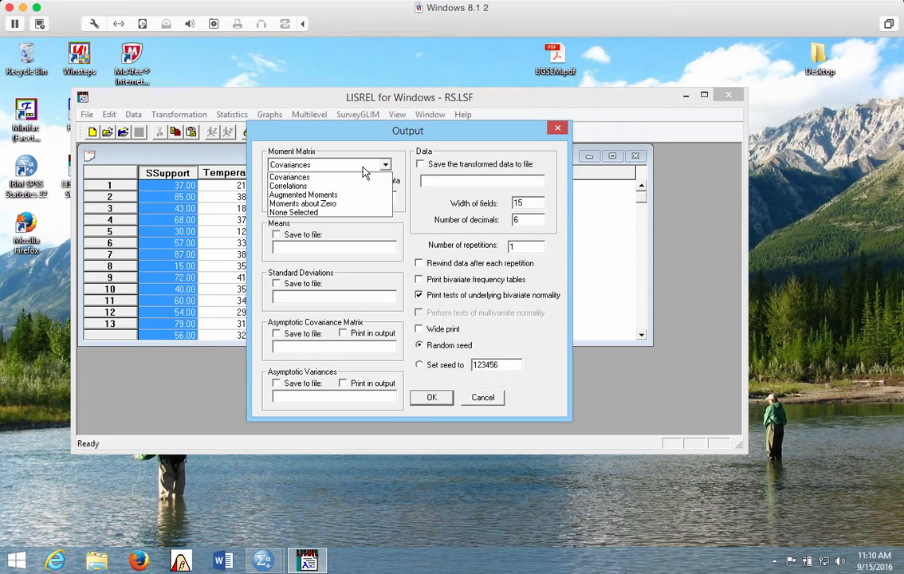
left_click(363, 169)
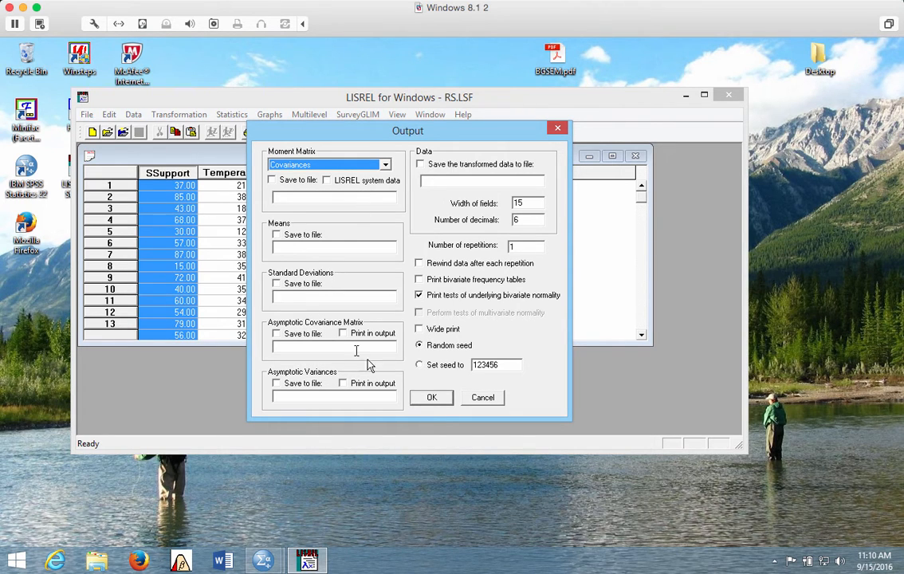
left_click(431, 398)
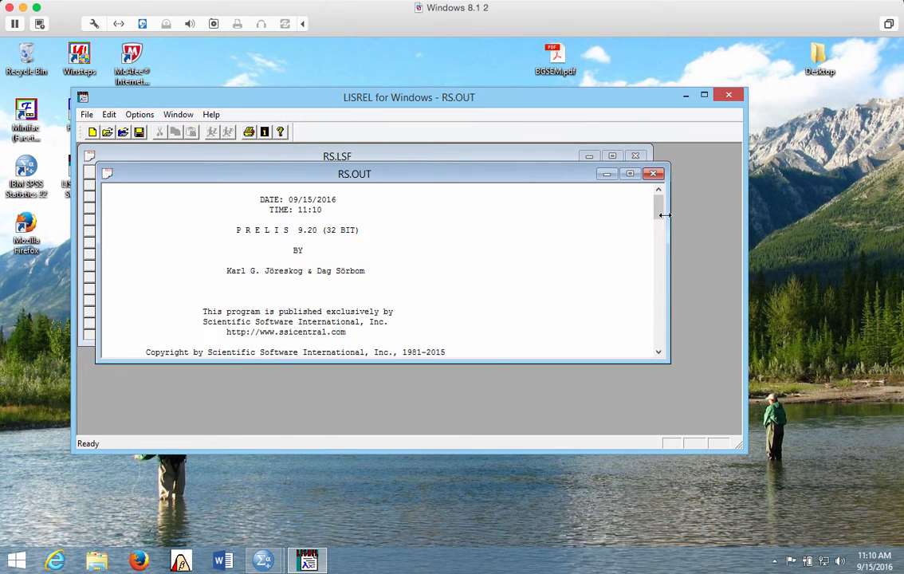
Enlarge the RS.OUT window and examine the missing values, univariate statistics, normality tests, covariance matrix, means and standard deviations
left_click_drag(668, 361, 707, 417)
left_click_drag(694, 220, 697, 264)
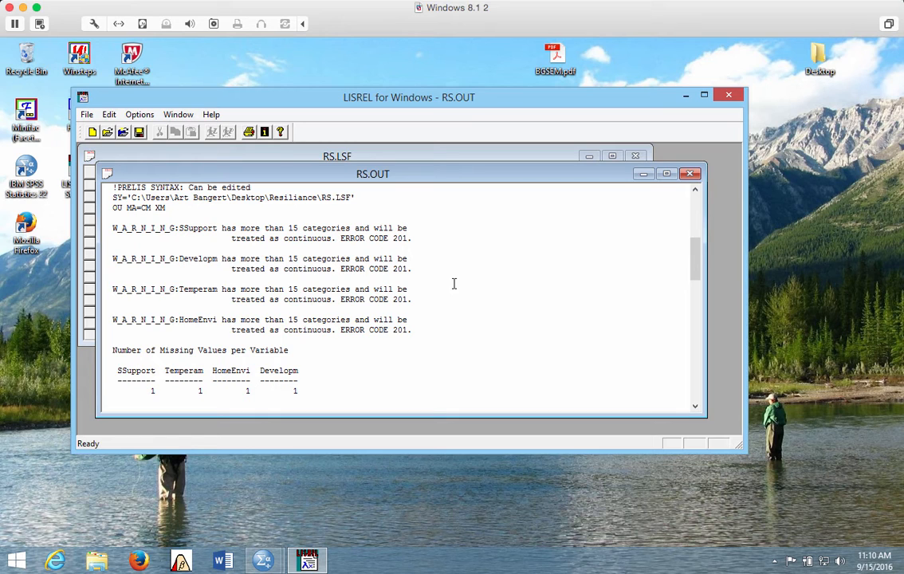
scroll(466, 288, "down", 5)
scroll(469, 293, "down", 4)
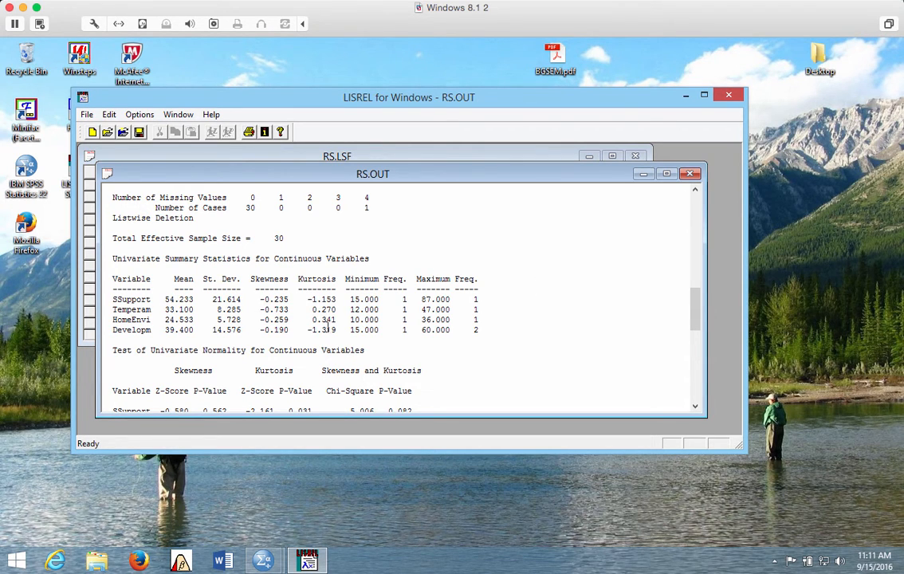
scroll(608, 355, "down", 3)
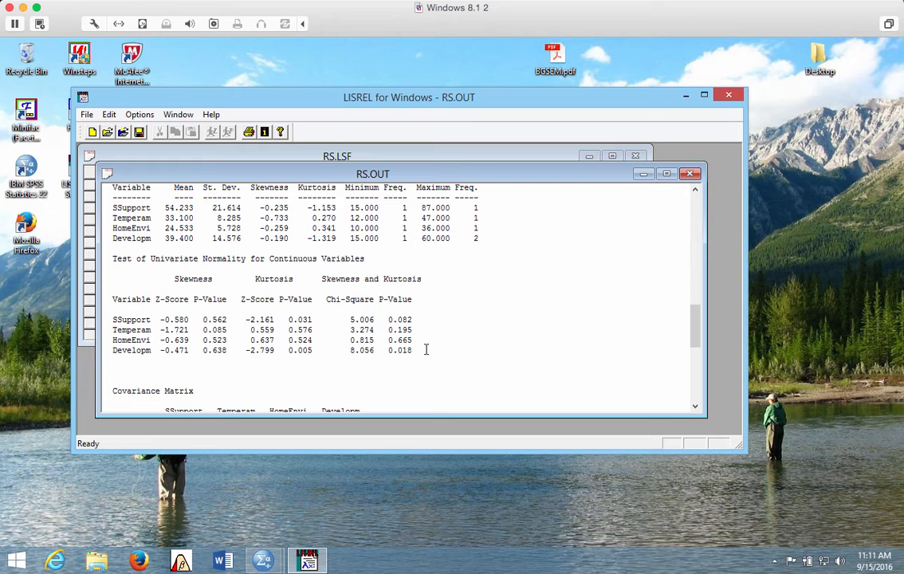
scroll(435, 347, "down", 4)
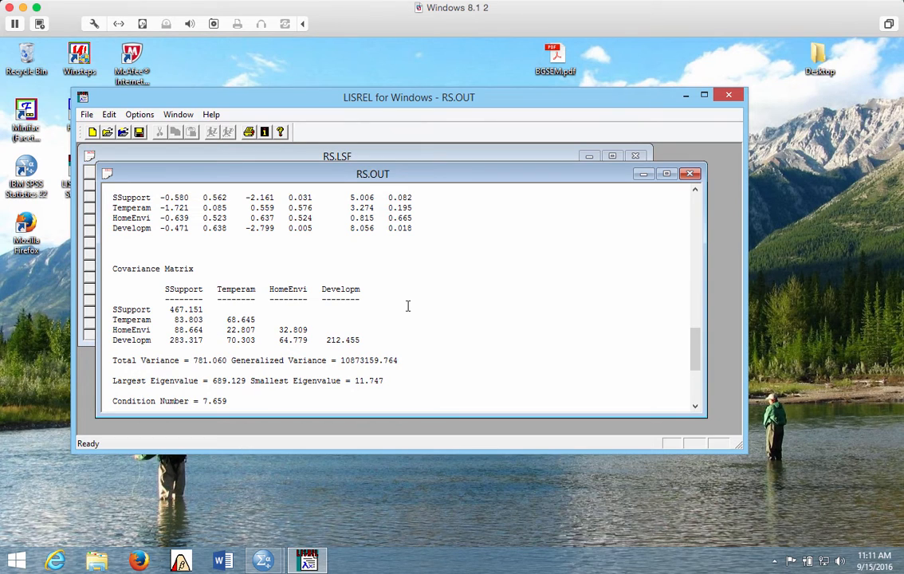
scroll(424, 313, "down", 1)
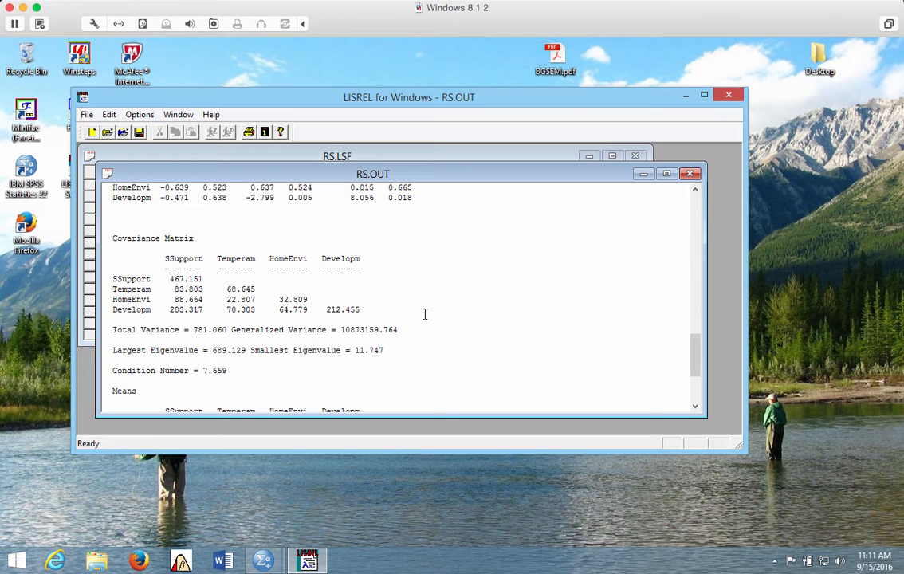
scroll(439, 315, "down", 3)
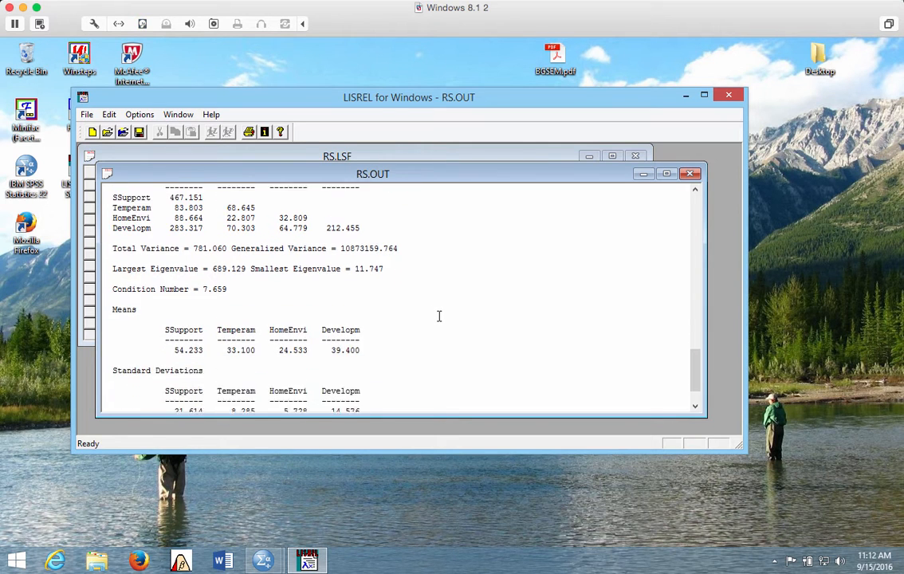
scroll(437, 317, "down", 1)
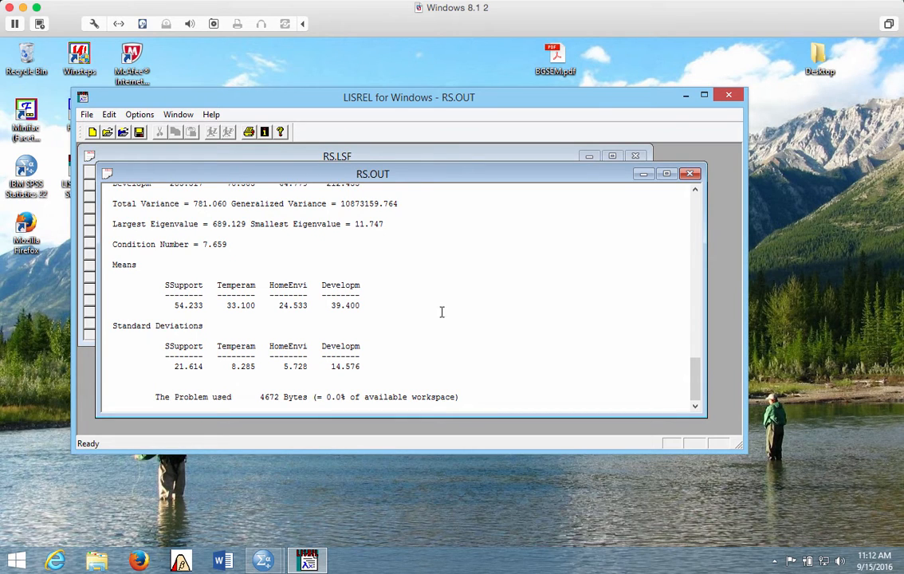
Minimize the RS.OUT output and create a new path diagram saved as RS in the Resiliance folder, replacing the existing RS.PTH
left_click(642, 174)
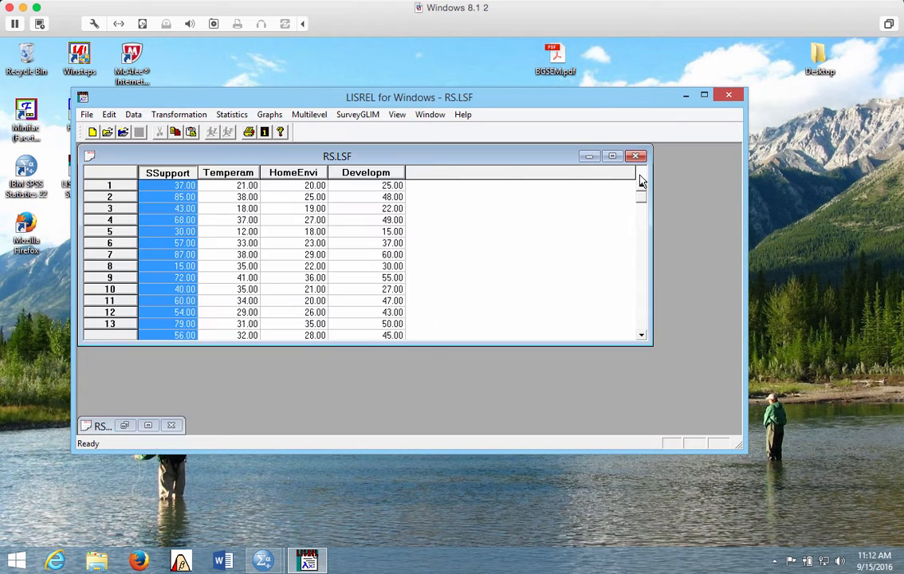
left_click(86, 114)
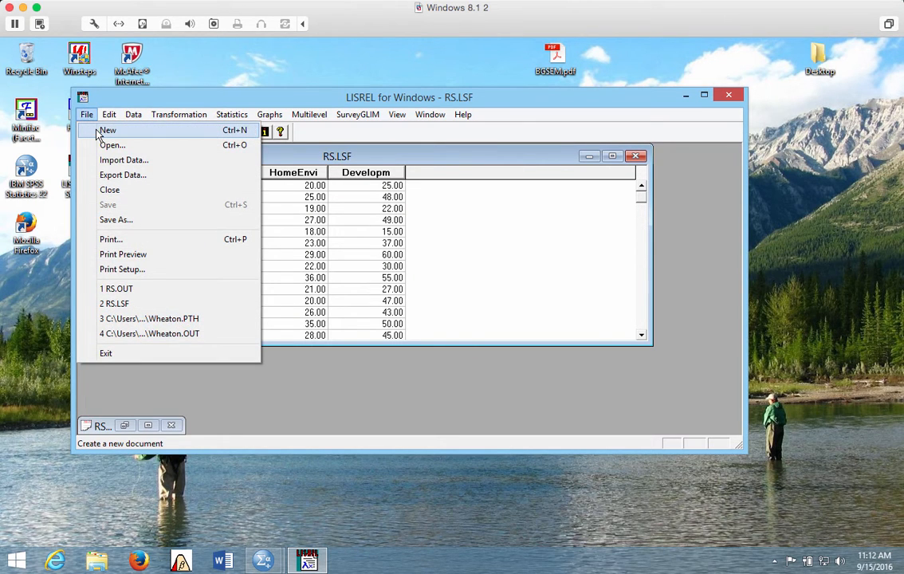
left_click(98, 133)
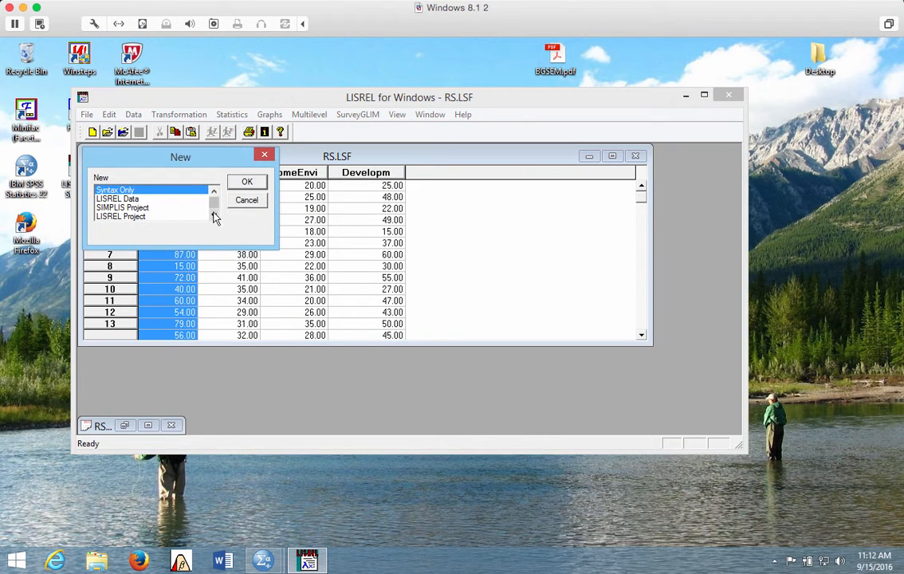
left_click(214, 215)
left_click(139, 220)
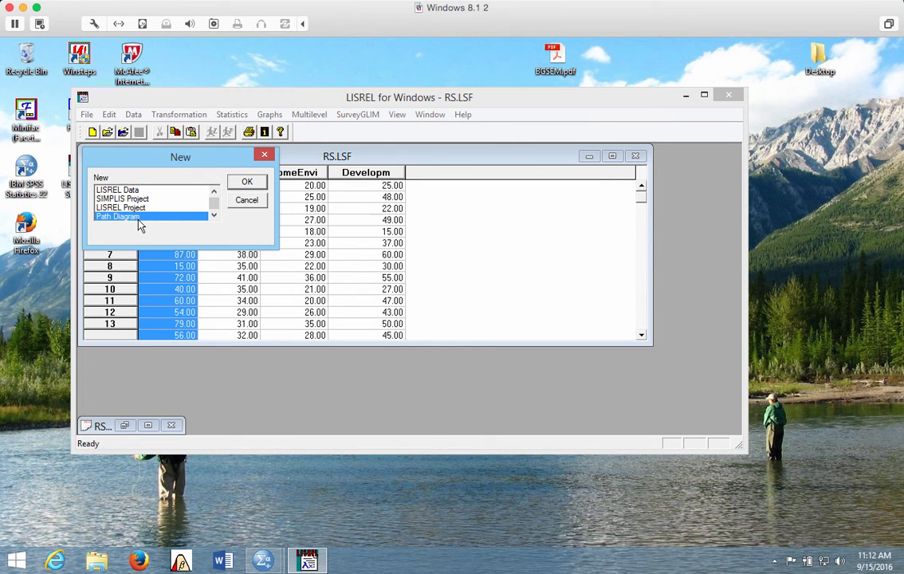
left_click(243, 183)
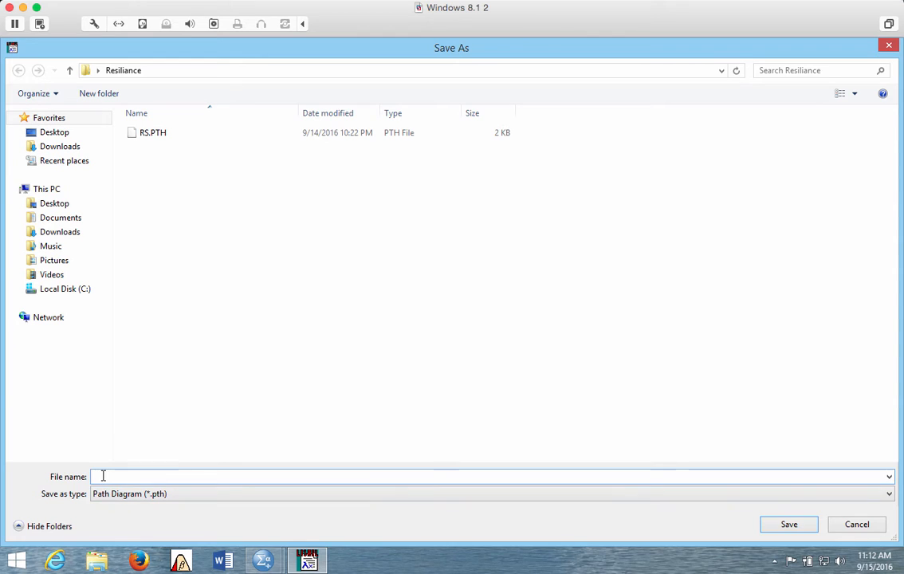
type("RS")
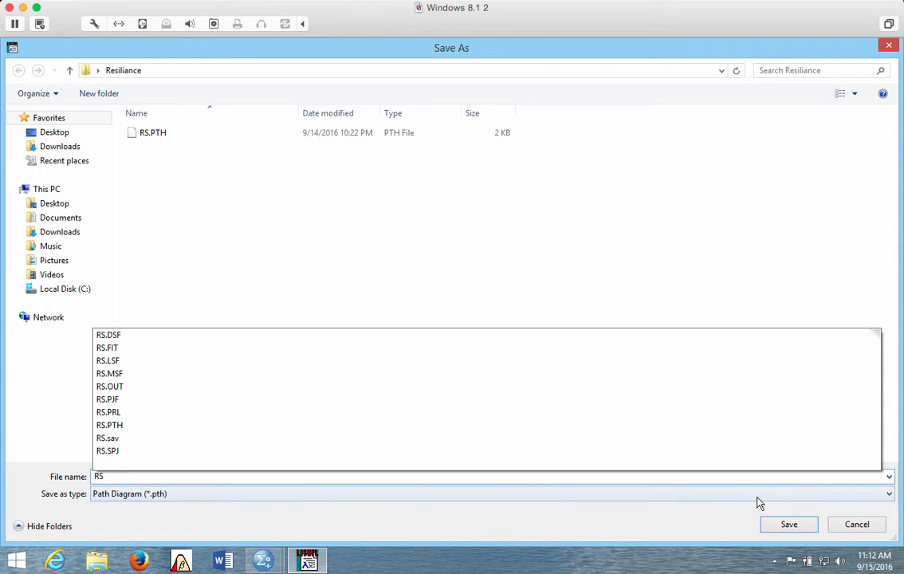
left_click(785, 525)
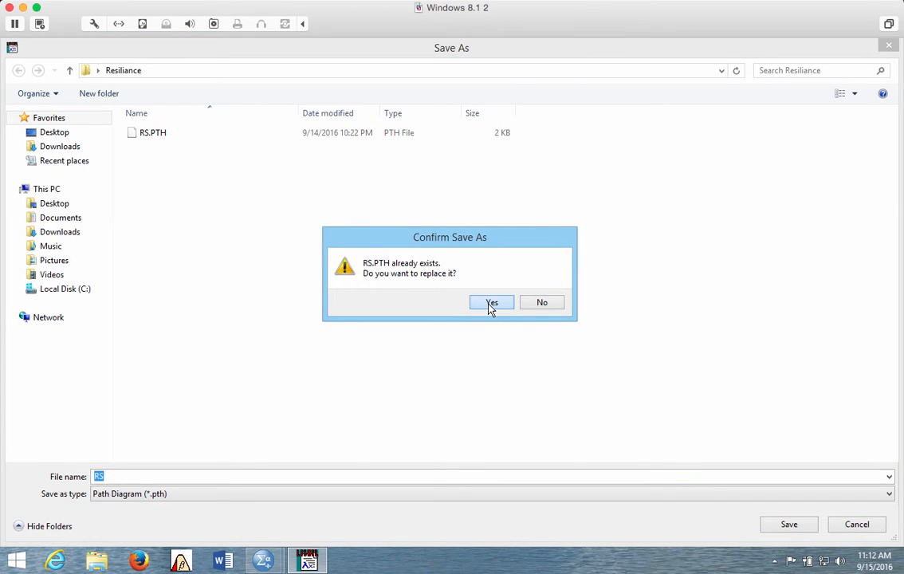
left_click(490, 306)
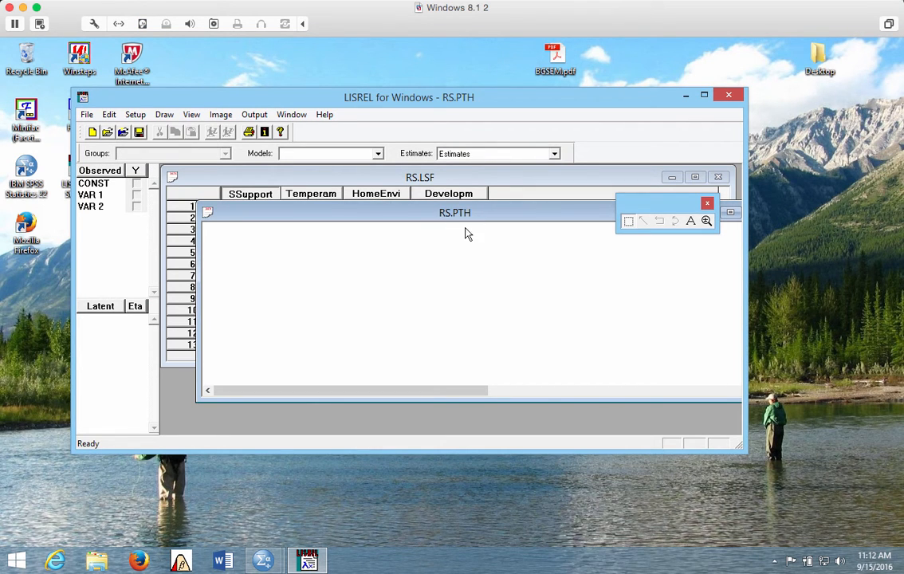
Title the path diagram project RS and proceed past the group names, leaving them blank for a single-group analysis
left_click(88, 116)
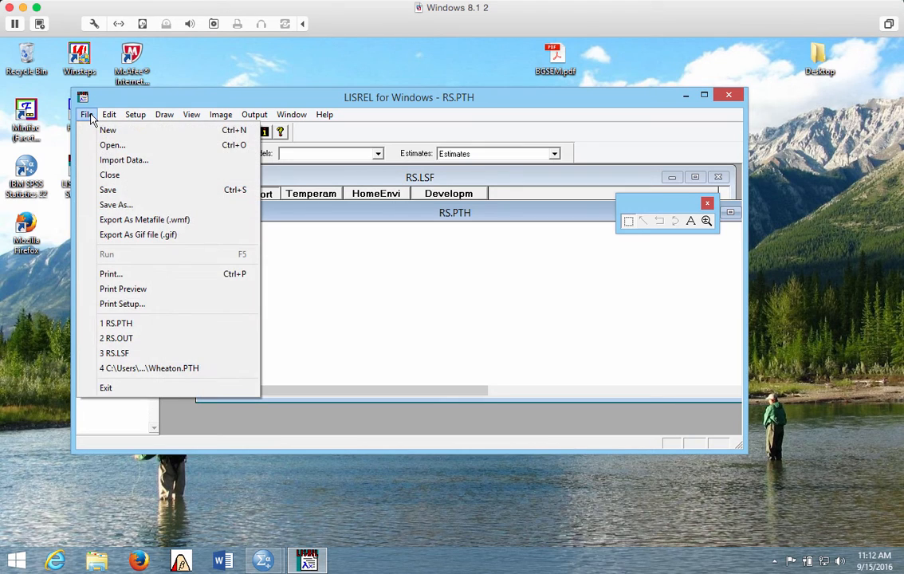
mouse_move(137, 118)
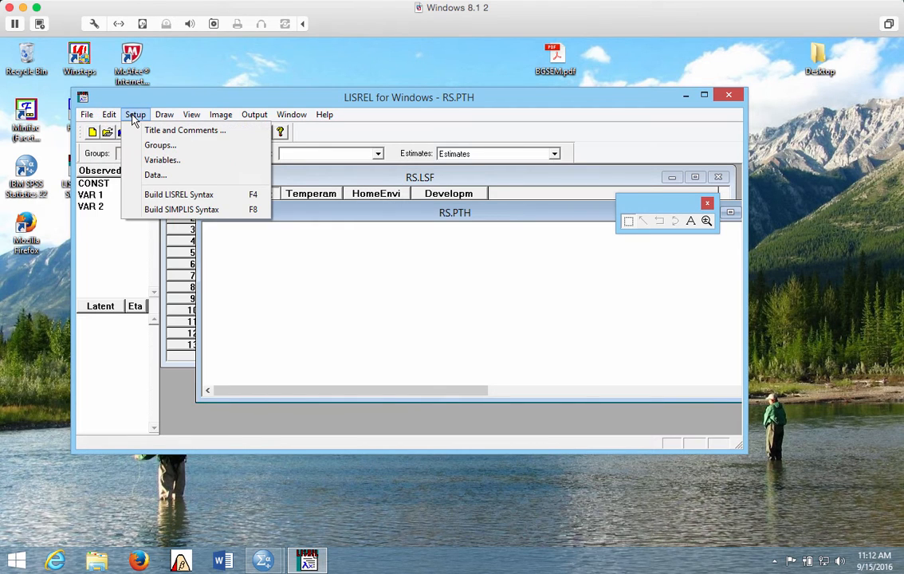
left_click(140, 131)
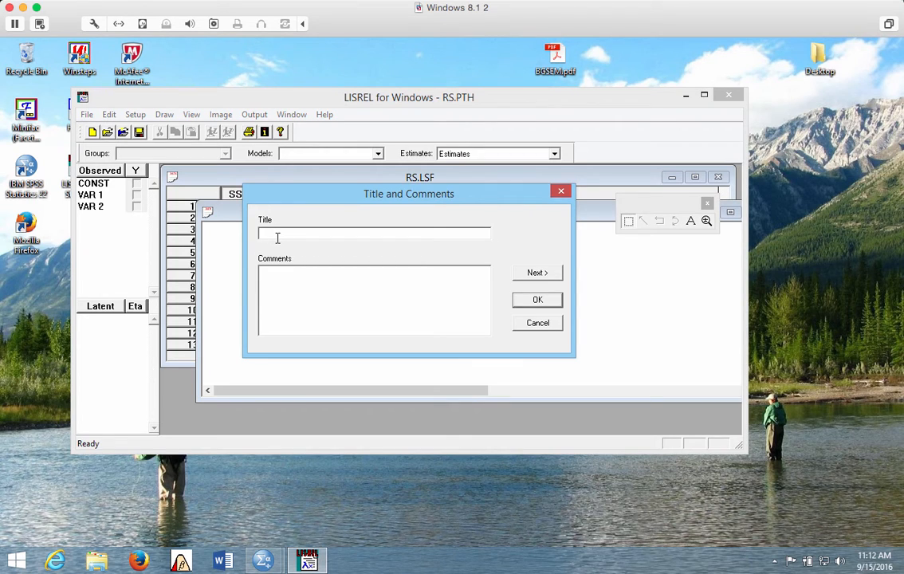
type("RS")
left_click(534, 274)
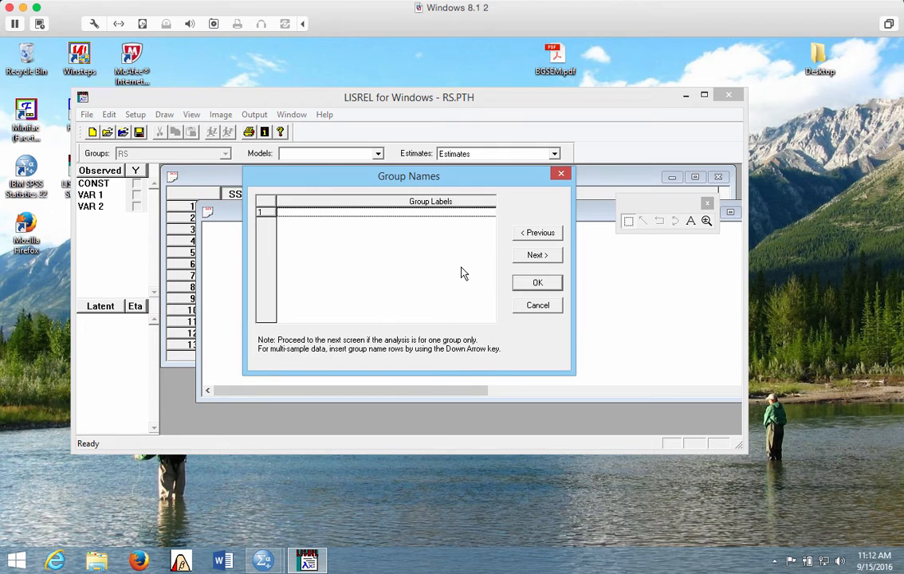
left_click(532, 258)
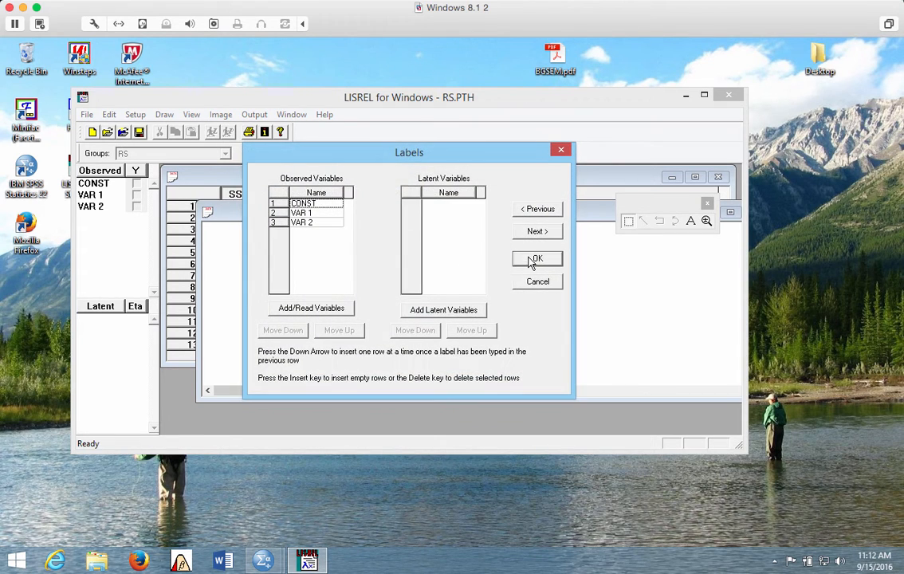
Read the observed variable names from the LISREL System File RS.LSF in the Resiliance folder and accept the labels
left_click(315, 311)
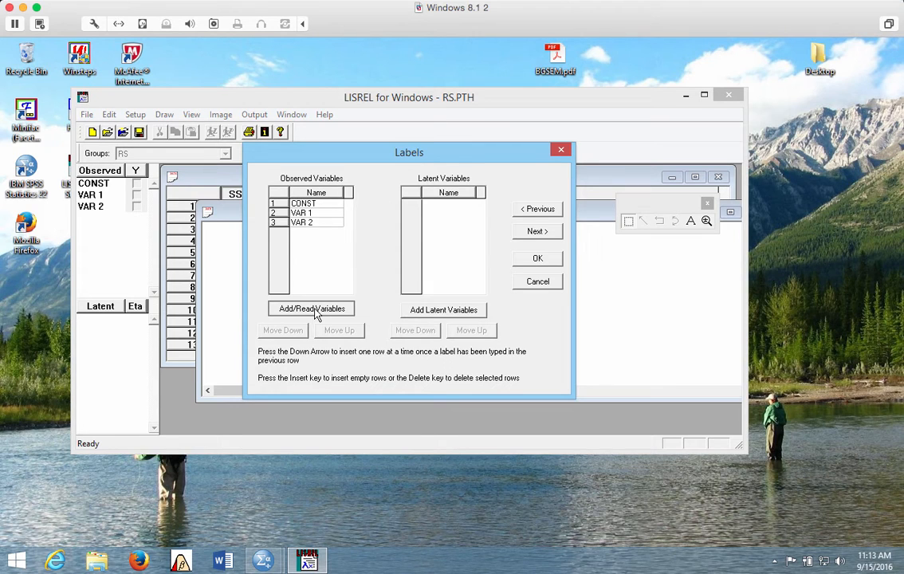
left_click(313, 310)
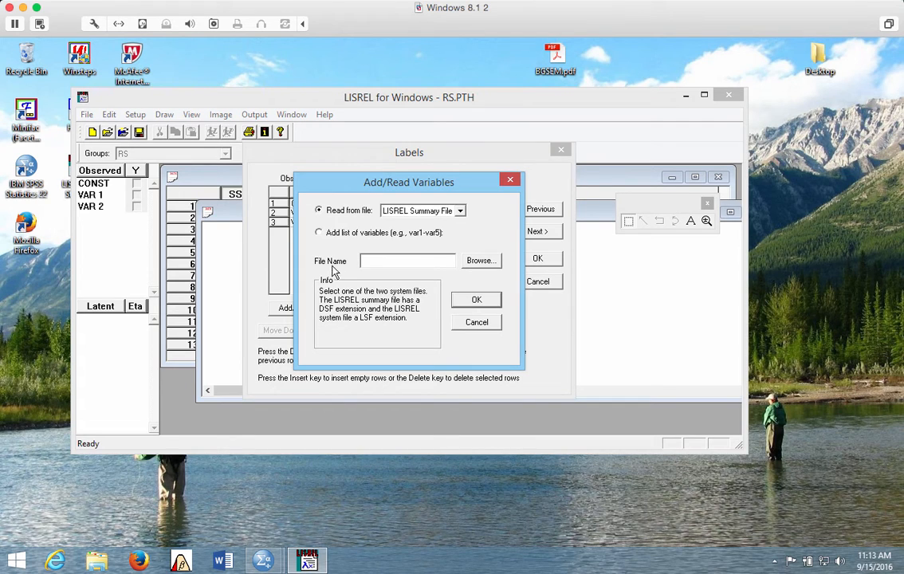
left_click(460, 212)
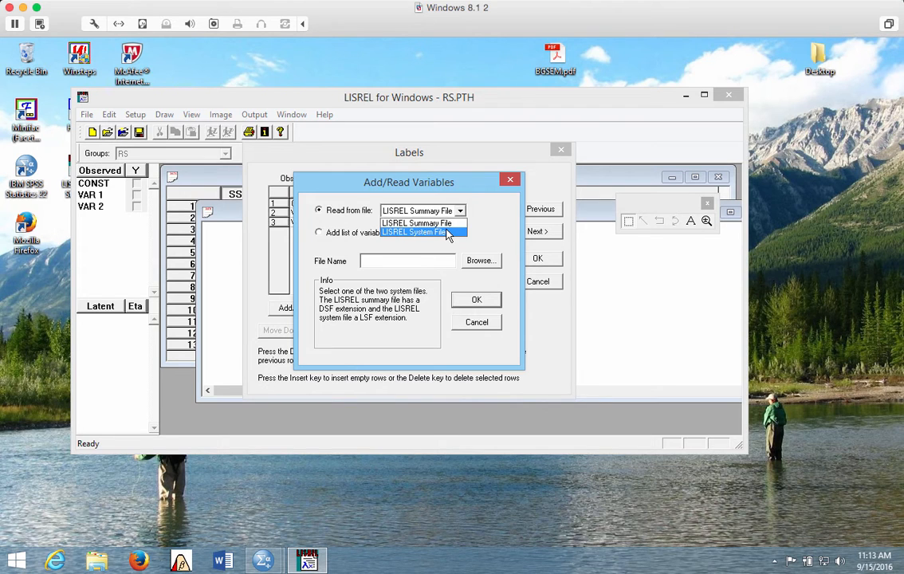
left_click(447, 231)
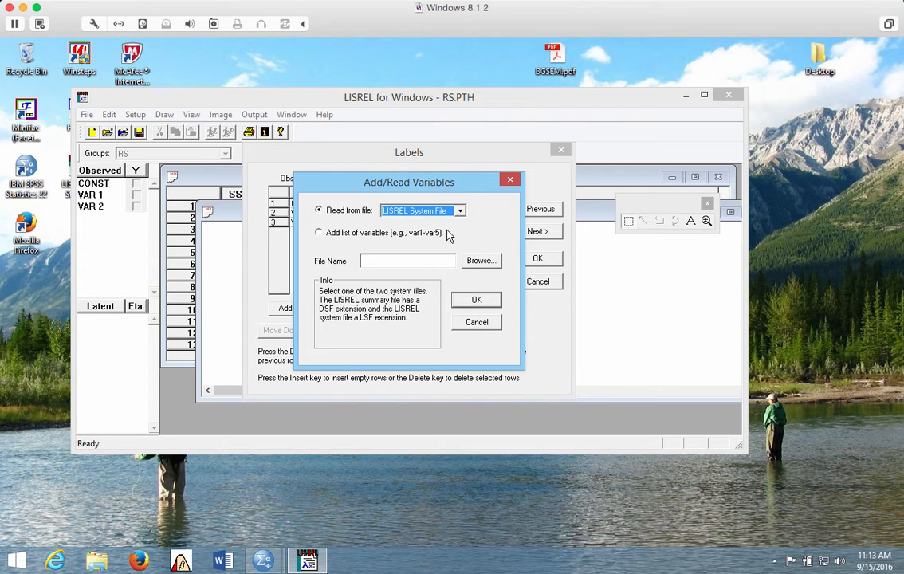
left_click(481, 263)
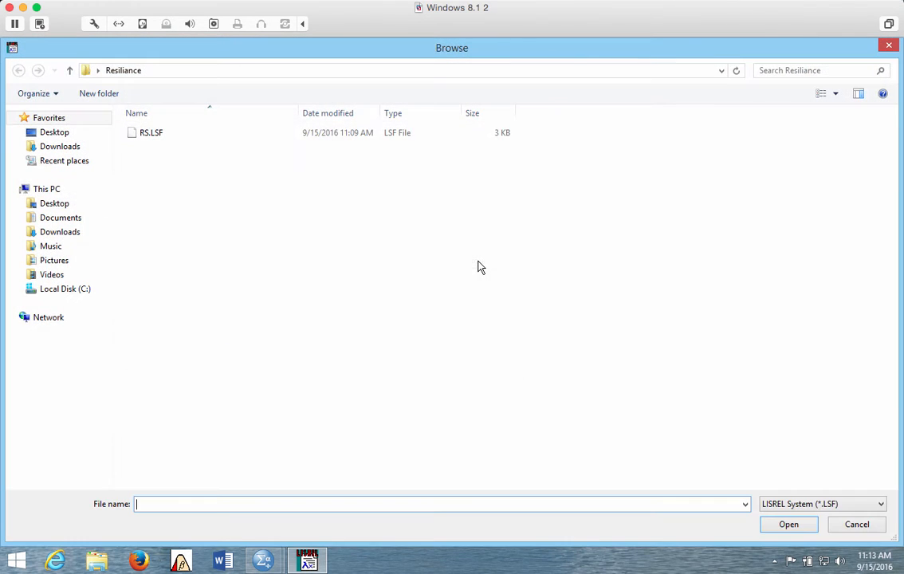
left_click(162, 135)
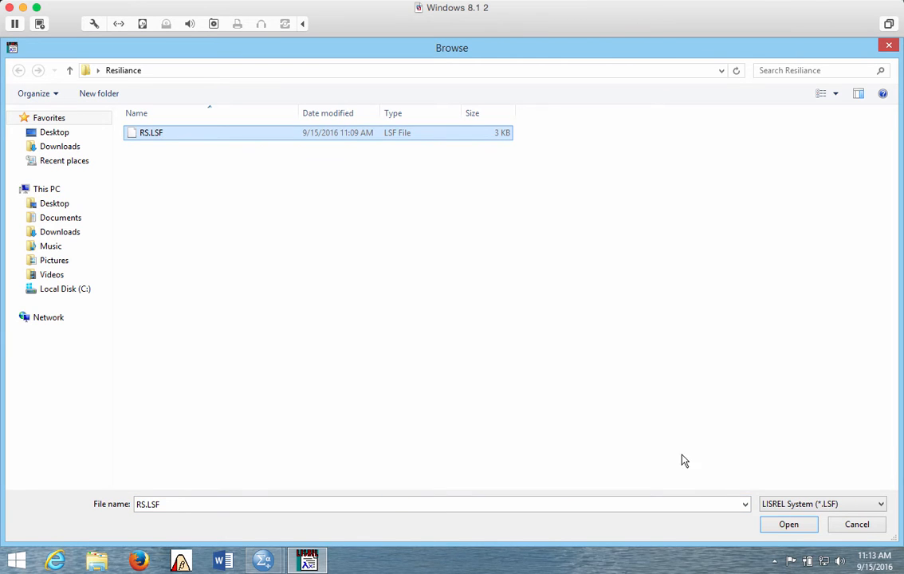
left_click(789, 524)
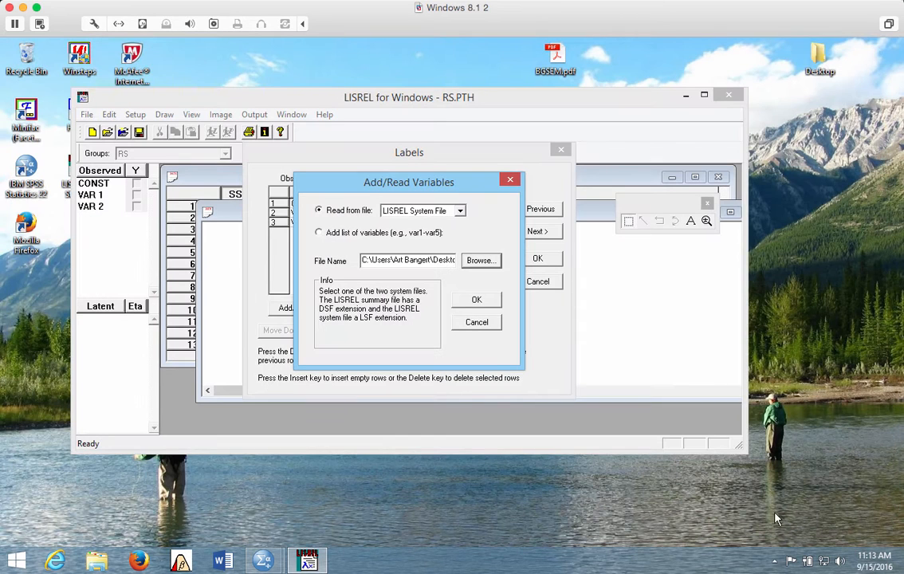
left_click(475, 301)
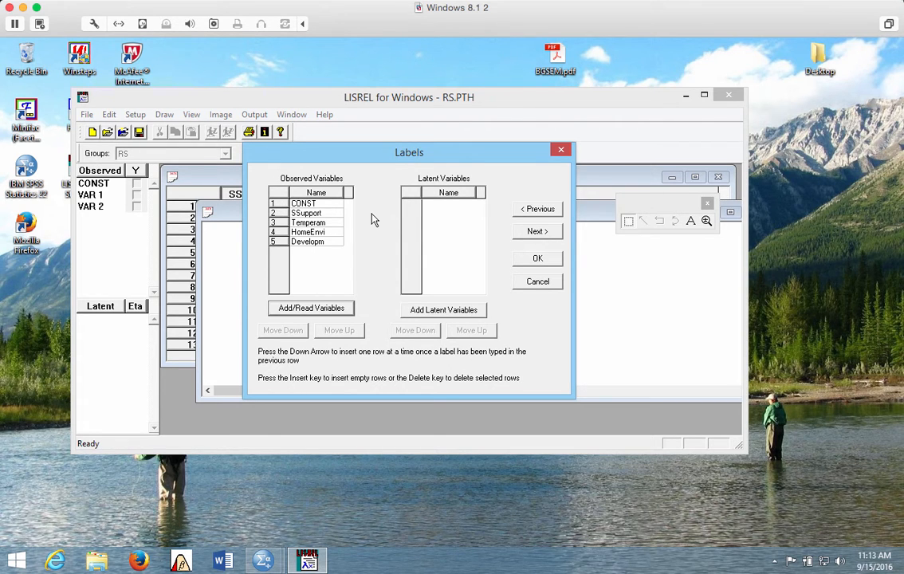
left_click(538, 259)
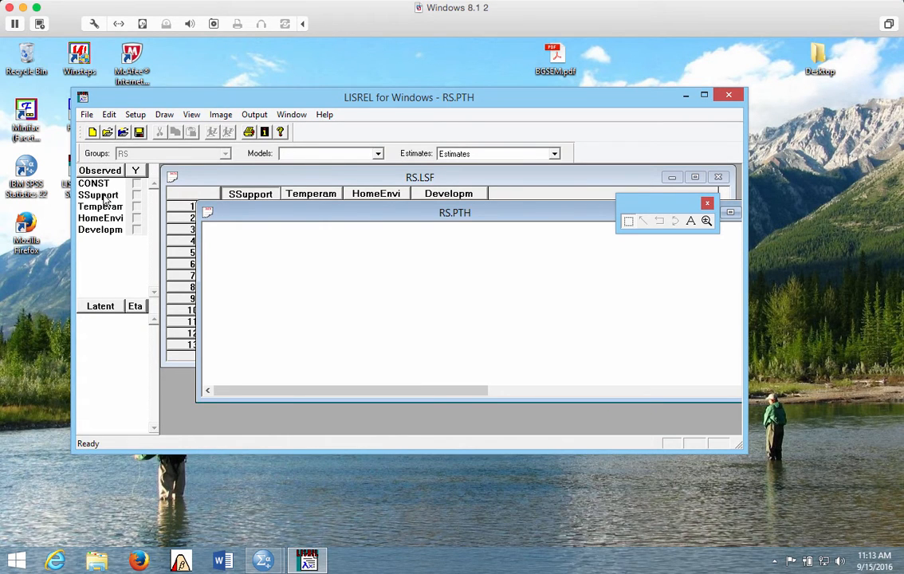
Place SSupport, Temperam and HomeEnvi in a column on the path diagram, and mark Developm as a Y variable placed to their right
left_click_drag(108, 197, 282, 247)
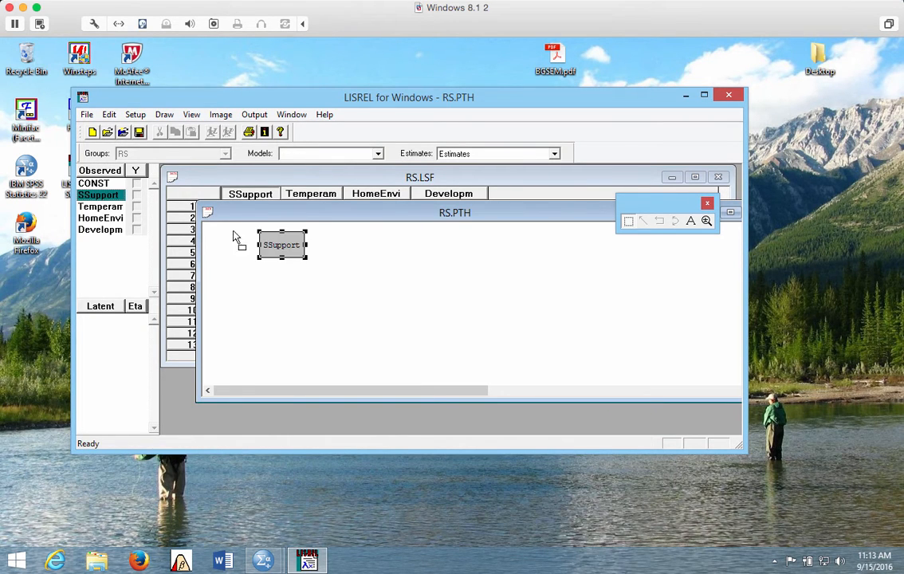
left_click_drag(100, 206, 281, 284)
left_click_drag(102, 219, 283, 319)
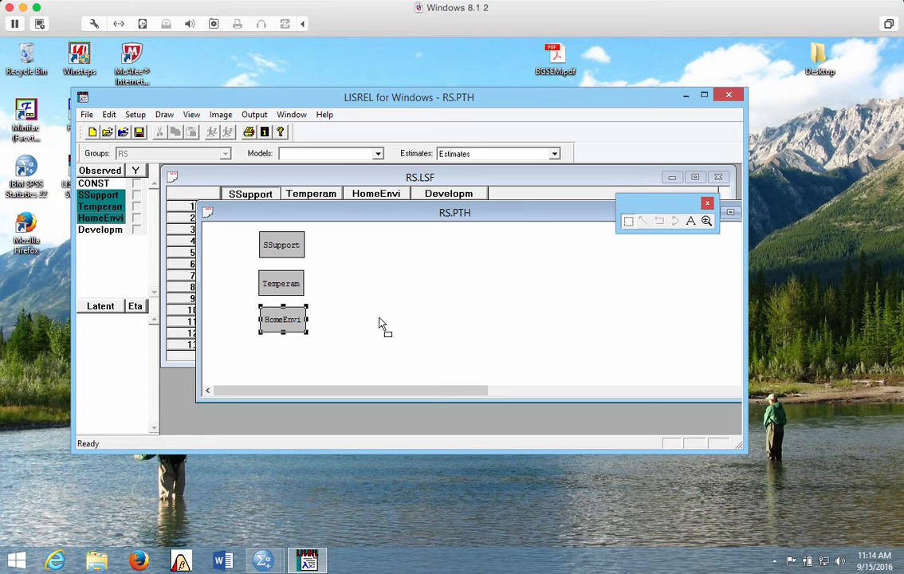
left_click(137, 231)
left_click(94, 231)
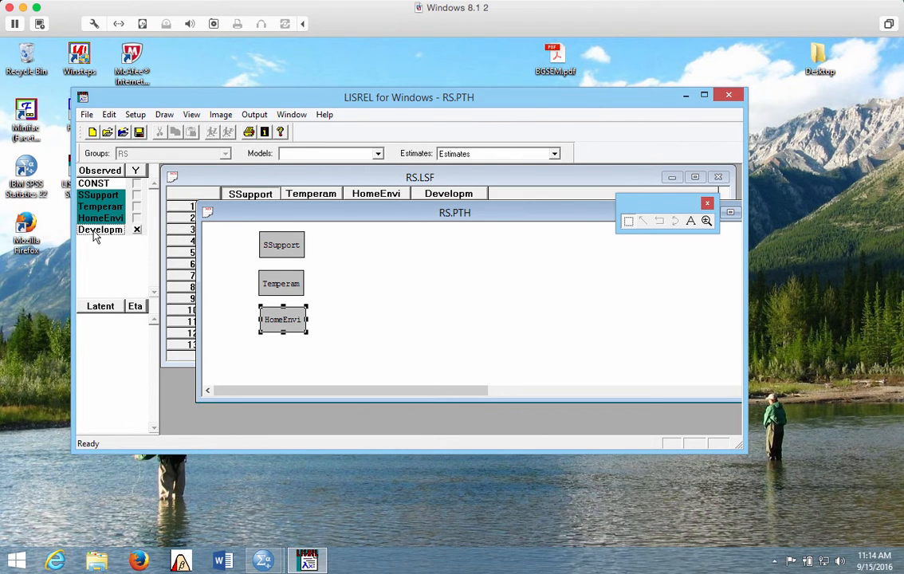
mouse_move(94, 231)
left_mouse_down()
mouse_move(194, 263)
mouse_move(363, 282)
mouse_move(403, 275)
left_mouse_up()
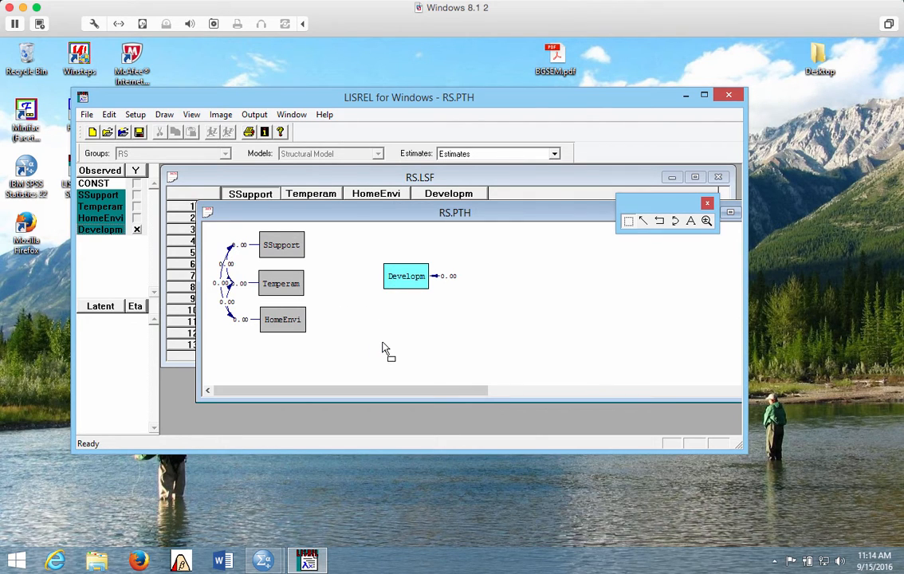
Draw one-way paths from SSupport, Temperam and HomeEnvi to Developm
left_click(645, 223)
left_click_drag(297, 251, 397, 273)
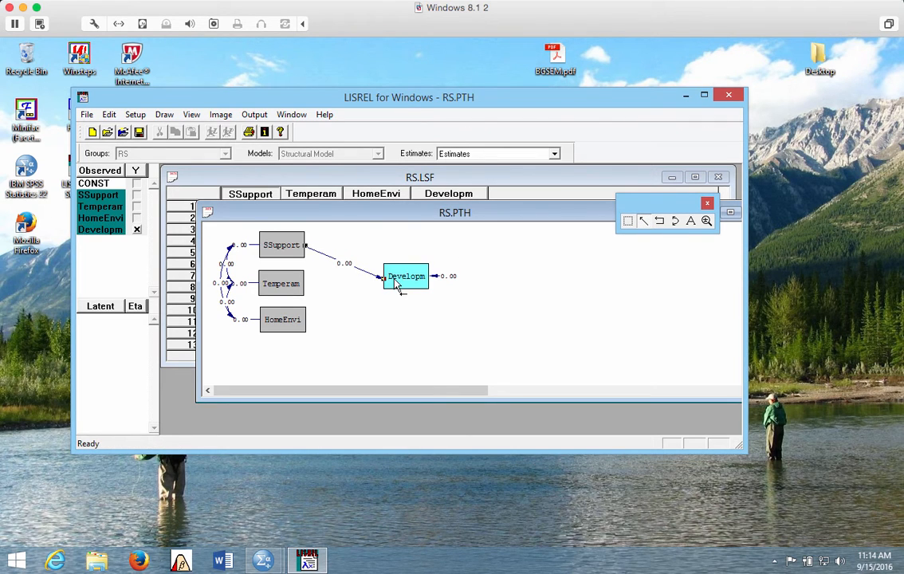
left_click_drag(283, 285, 402, 275)
left_click_drag(304, 319, 390, 280)
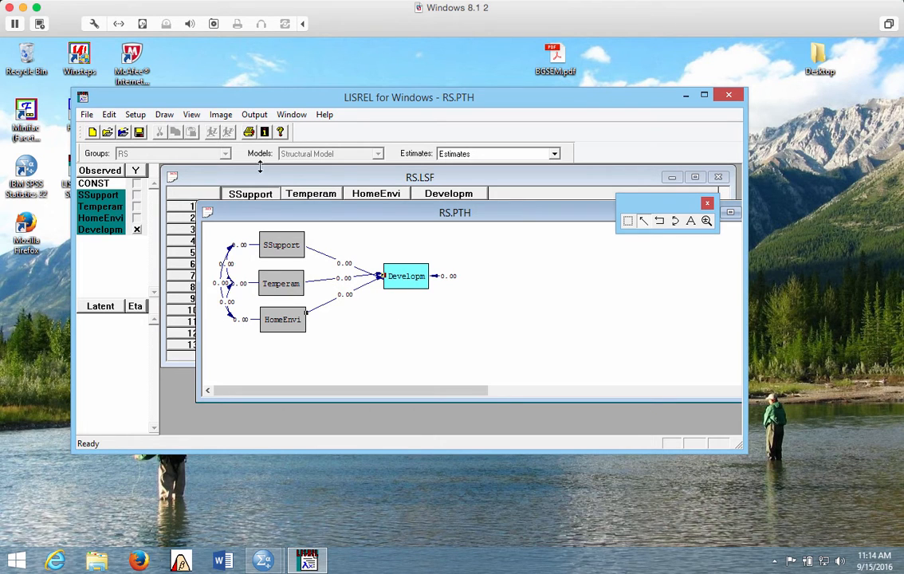
Build the SIMPLIS syntax from the path diagram and run it to estimate the model
left_click(135, 115)
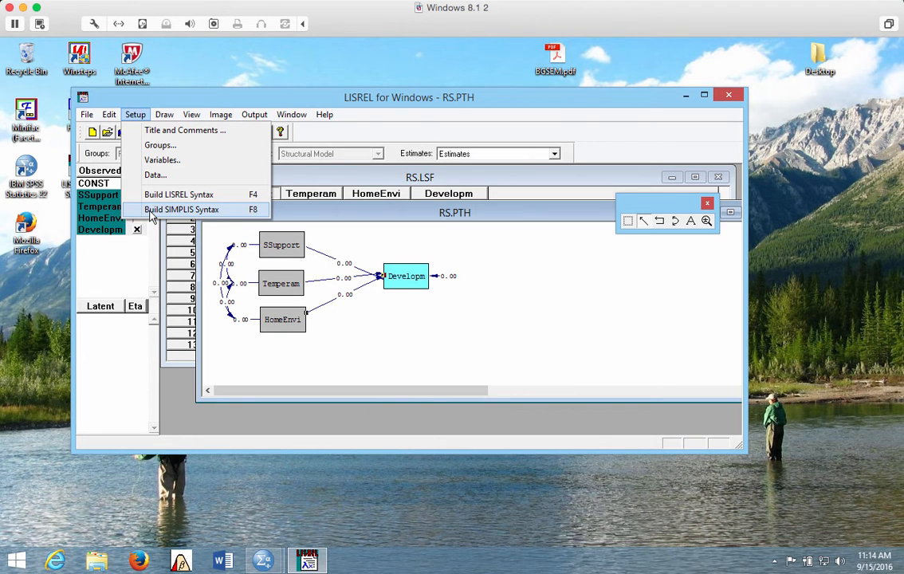
left_click(151, 211)
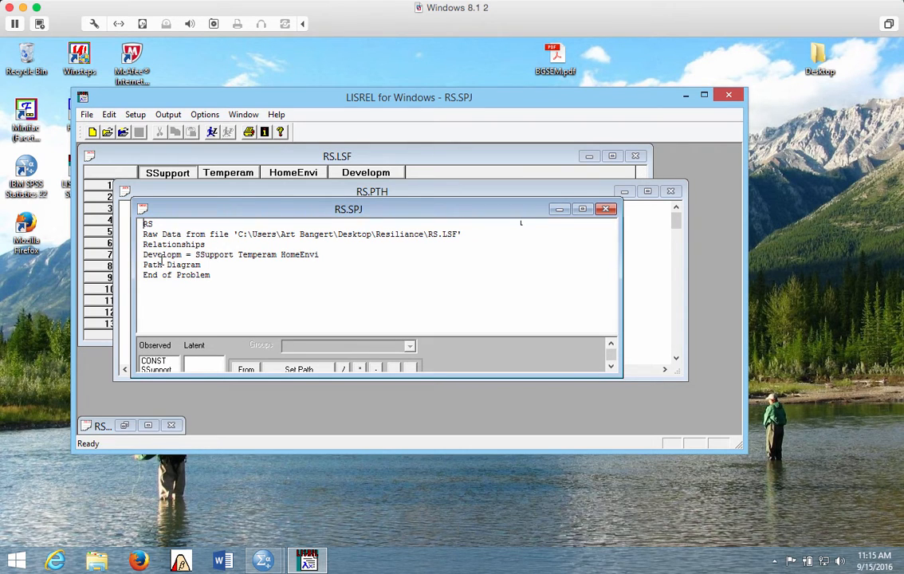
left_click(235, 259)
left_click(212, 134)
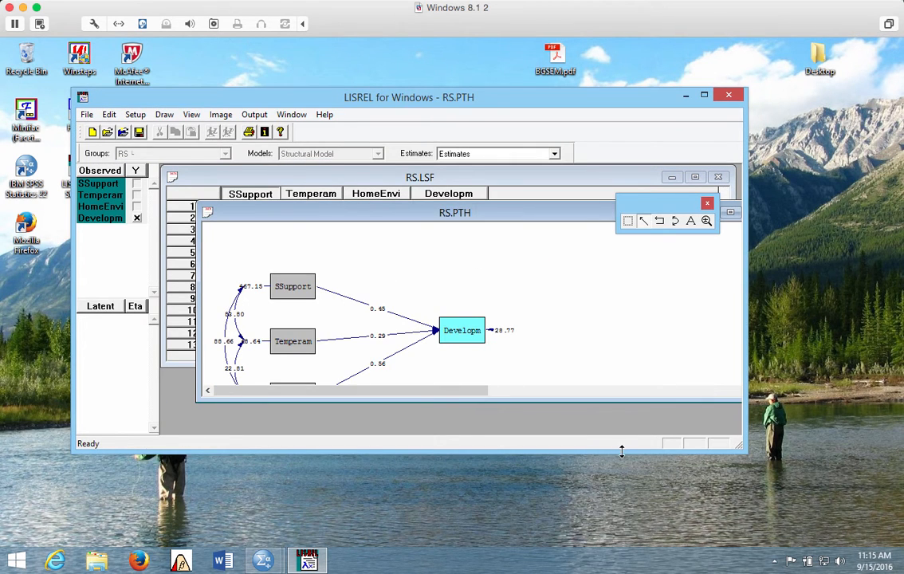
Enlarge the LISREL and RS.PTH windows to fit the whole diagram with its fit statistics, and shift LISREL aside
left_click_drag(624, 453, 672, 546)
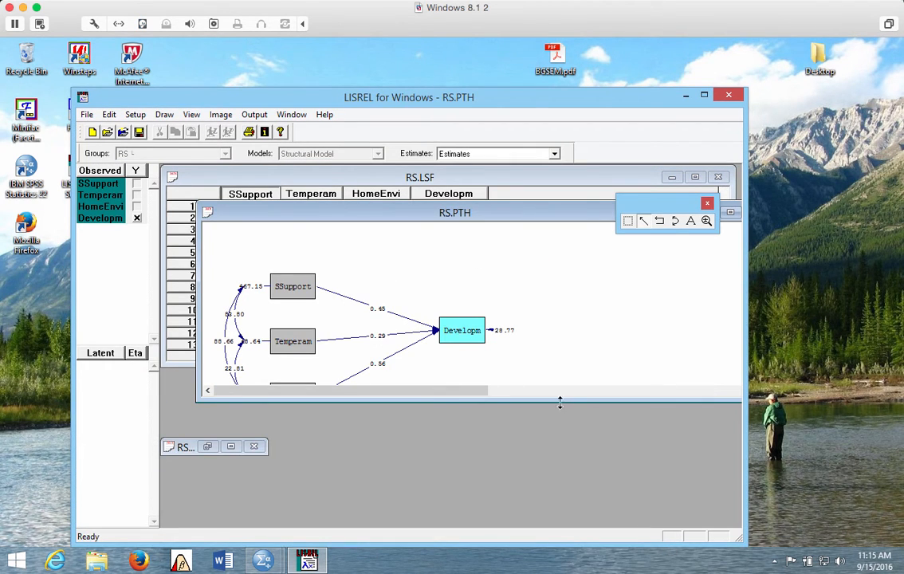
left_click_drag(560, 404, 581, 488)
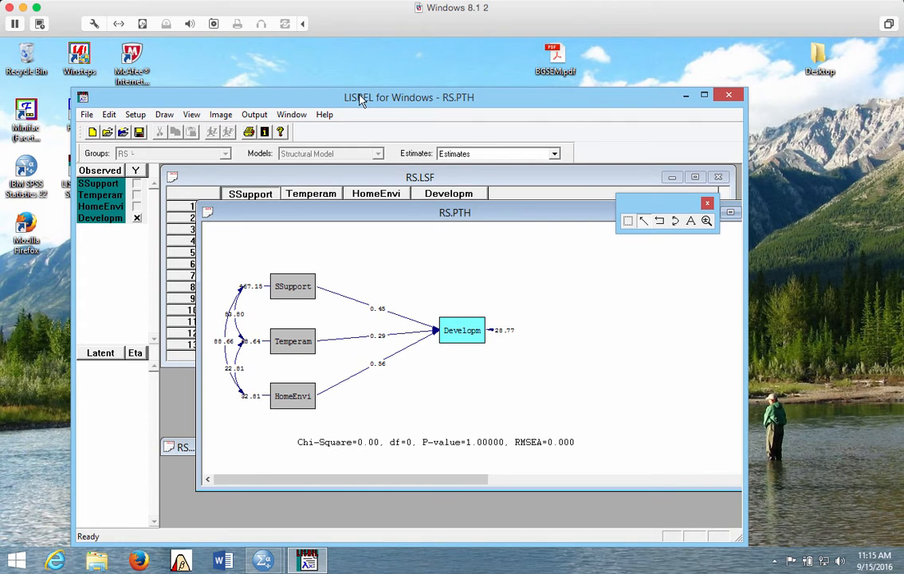
left_click_drag(292, 97, 454, 100)
Switch to the SPSS Statistics output and examine the regression results down to the Coefficients table
left_click(263, 562)
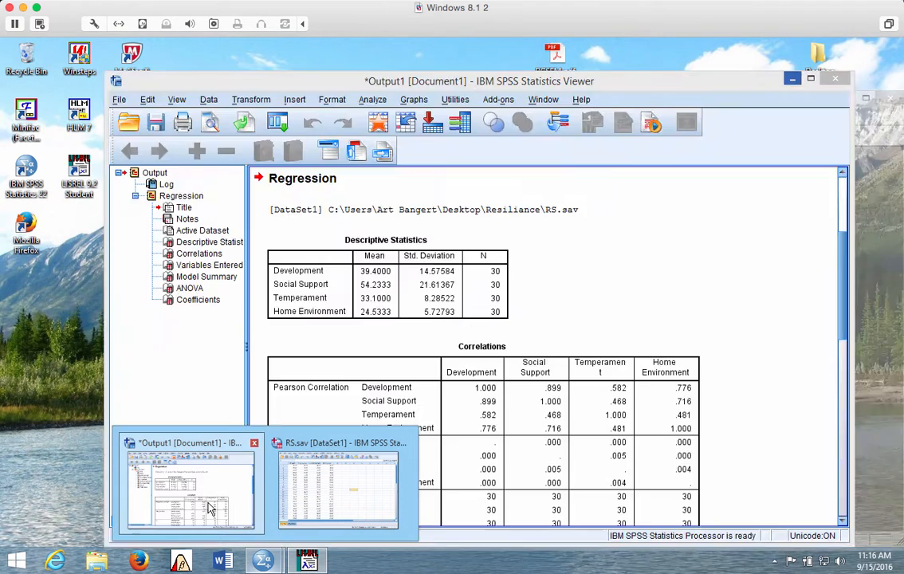
left_click(231, 486)
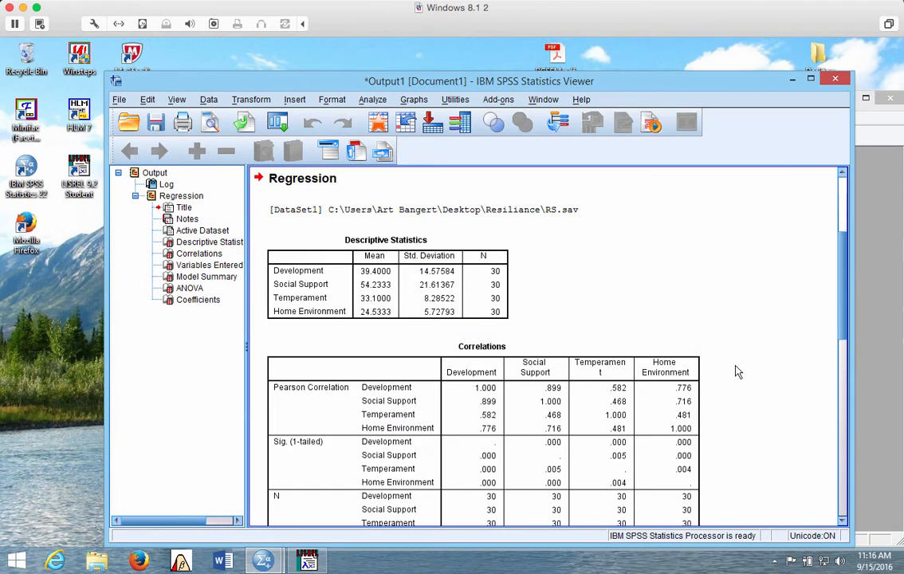
left_click_drag(843, 321, 849, 459)
scroll(756, 419, "down", 3)
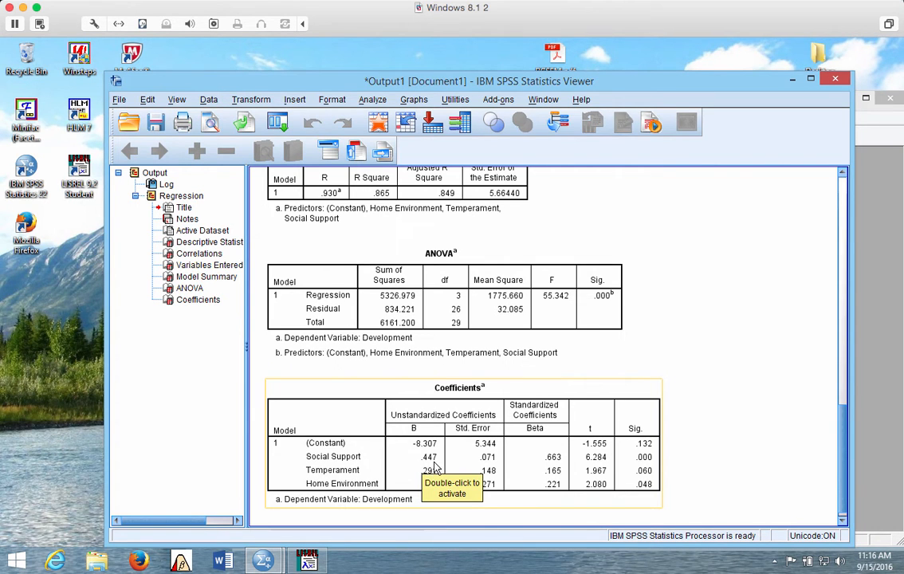
Compare the unstandardized coefficients in the SPSS output with the path estimates in LISREL's RS.PTH diagram by moving the SPSS window aside and back
left_click_drag(327, 89, 425, 413)
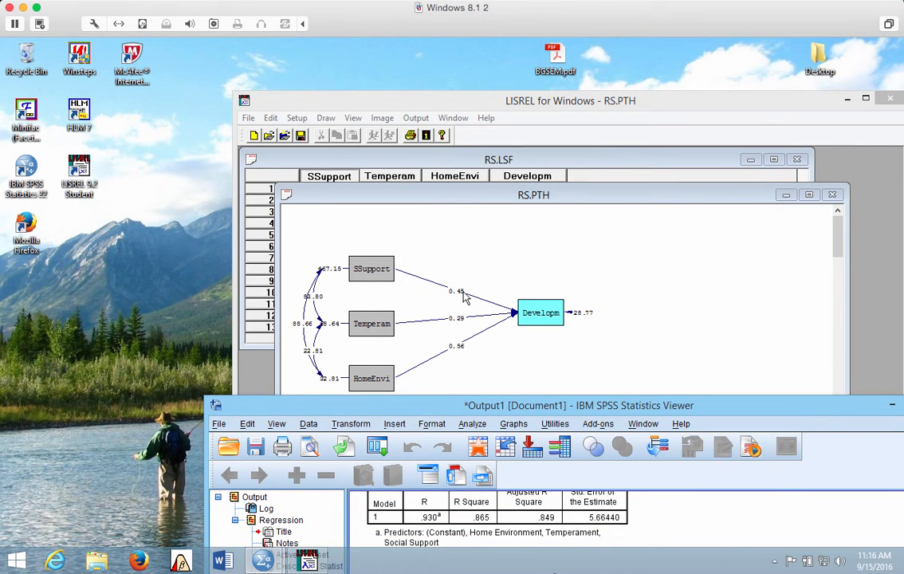
left_click_drag(462, 407, 430, 125)
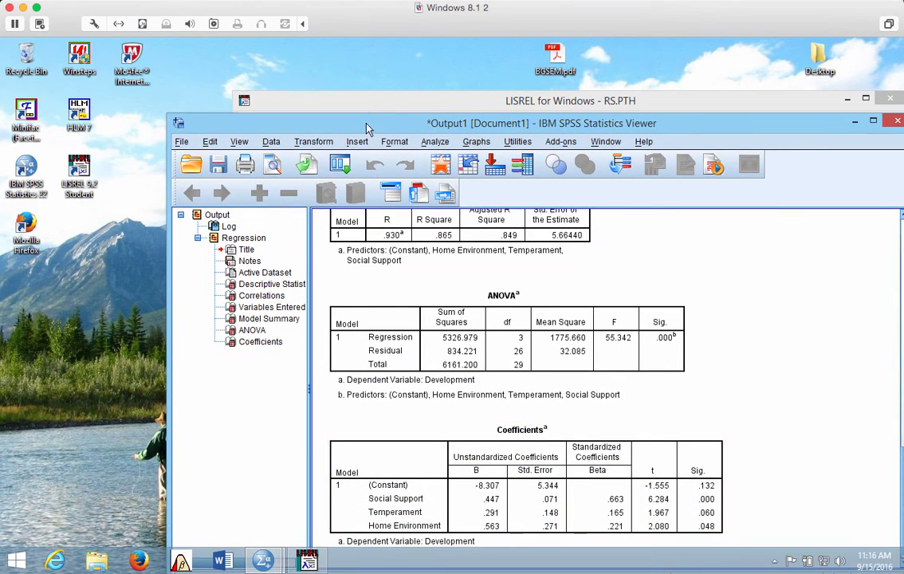
left_click_drag(365, 125, 405, 514)
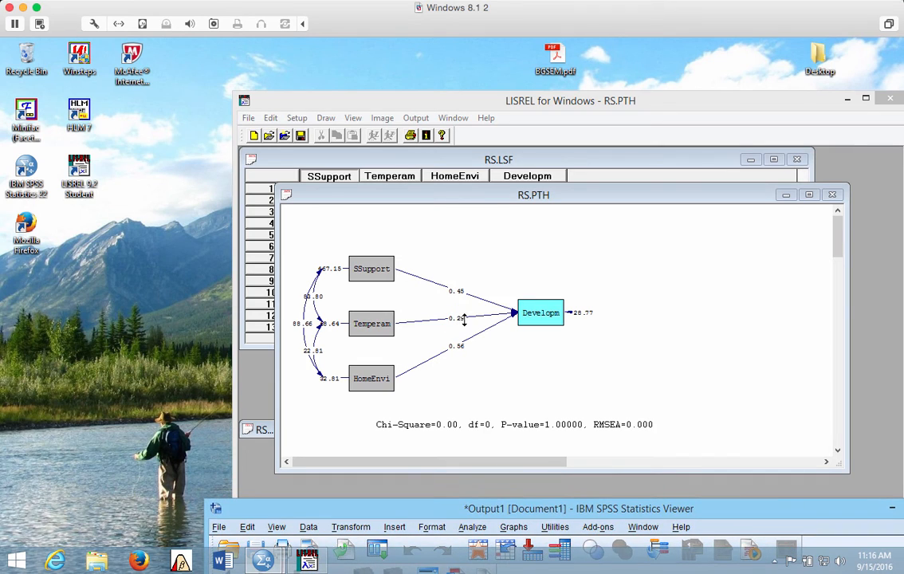
left_click_drag(417, 512, 372, 511)
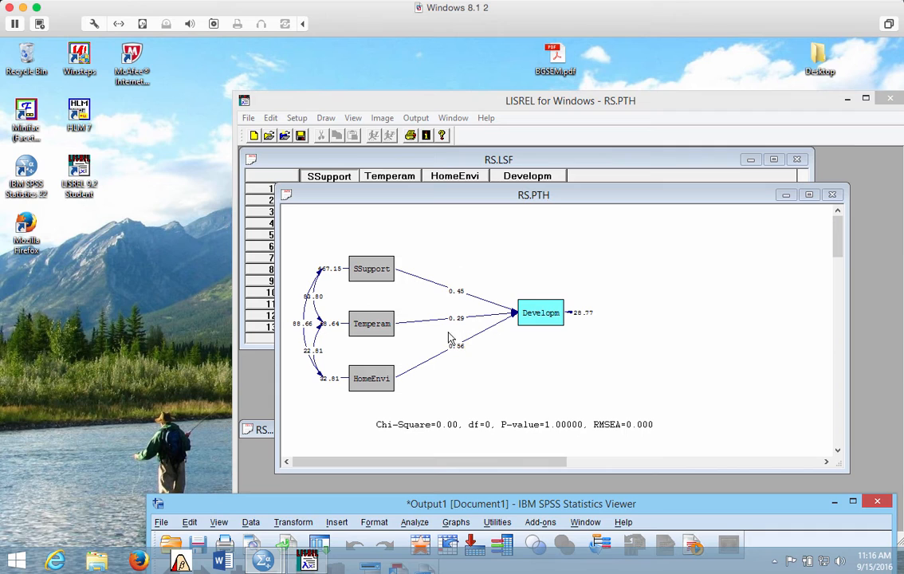
left_click_drag(389, 509, 356, 87)
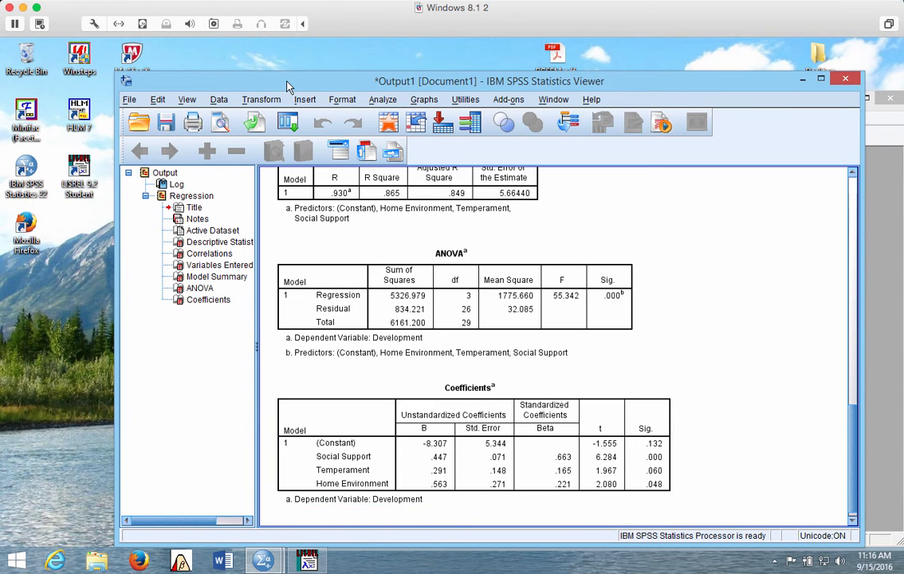
left_click_drag(288, 86, 329, 542)
Return to LISREL, open the RS.OUT output, and examine the Structural Equations estimates for Developm
left_click(407, 193)
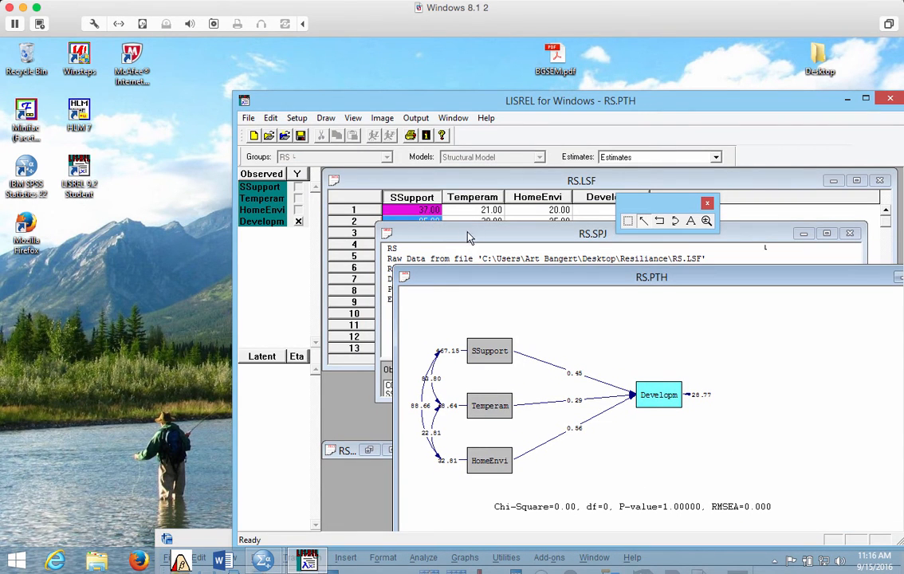
left_click(456, 118)
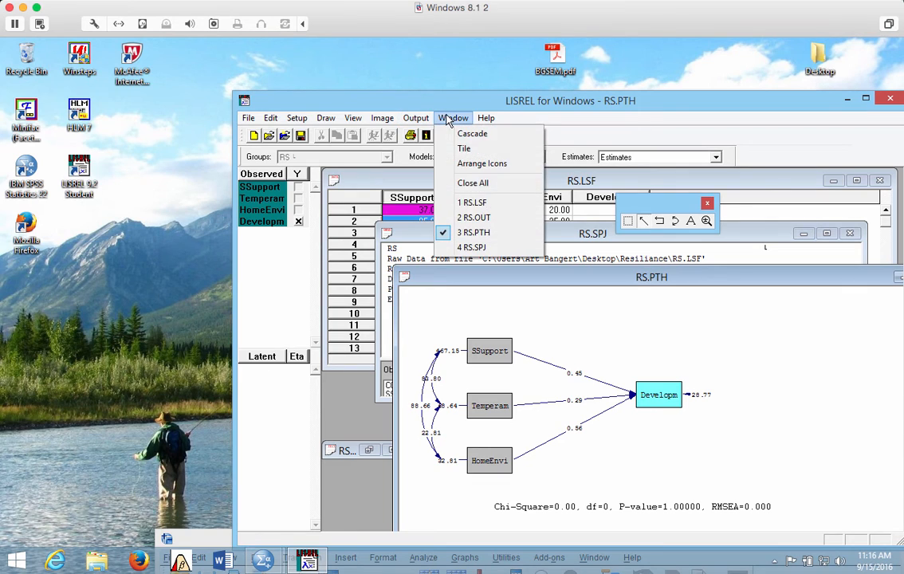
left_click(477, 219)
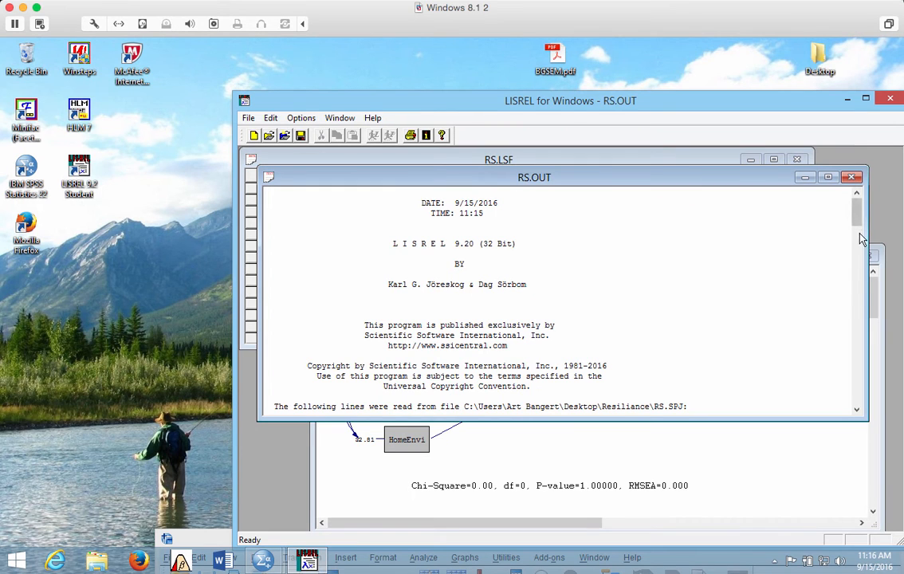
left_click_drag(857, 214, 871, 347)
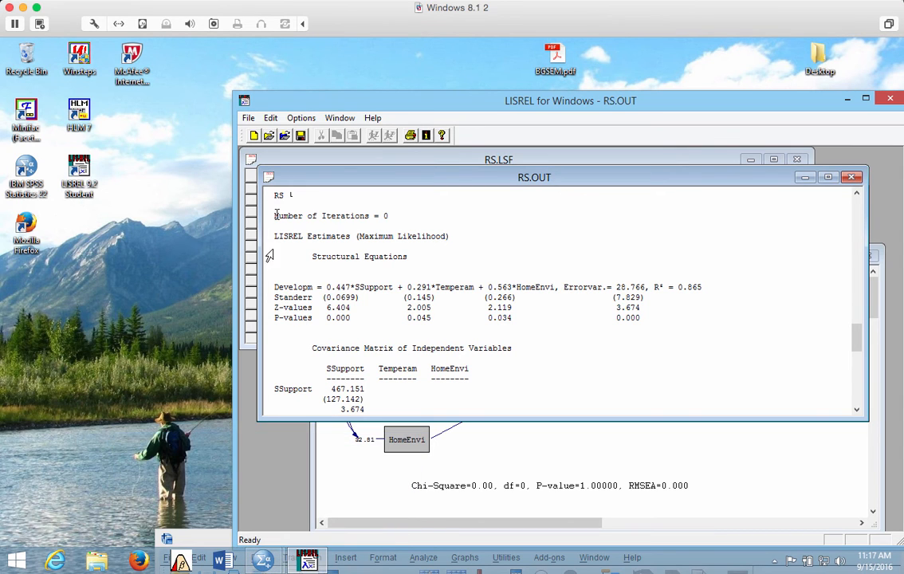
Bring back the SPSS output to compare its Coefficients and Model Summary R Square with the LISREL estimates, then minimize it
mouse_move(262, 562)
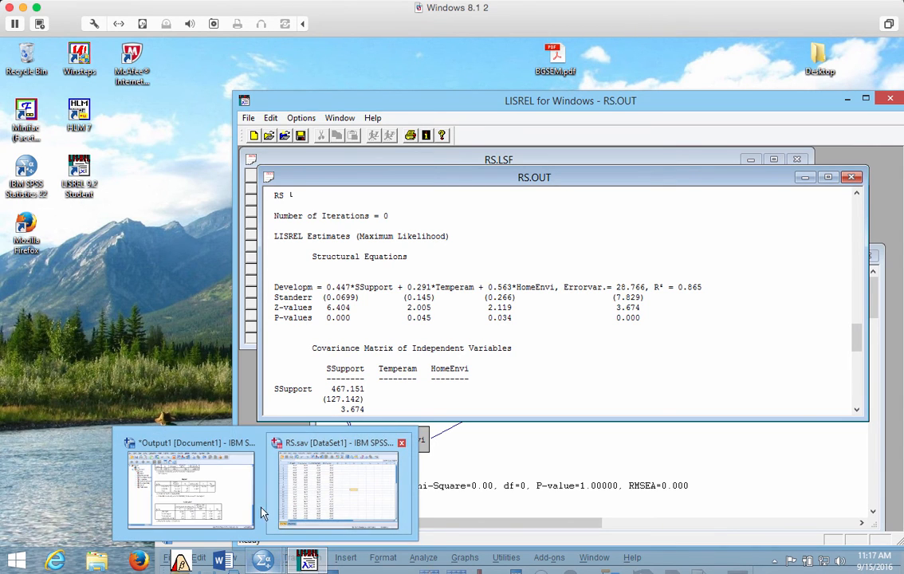
left_click(236, 505)
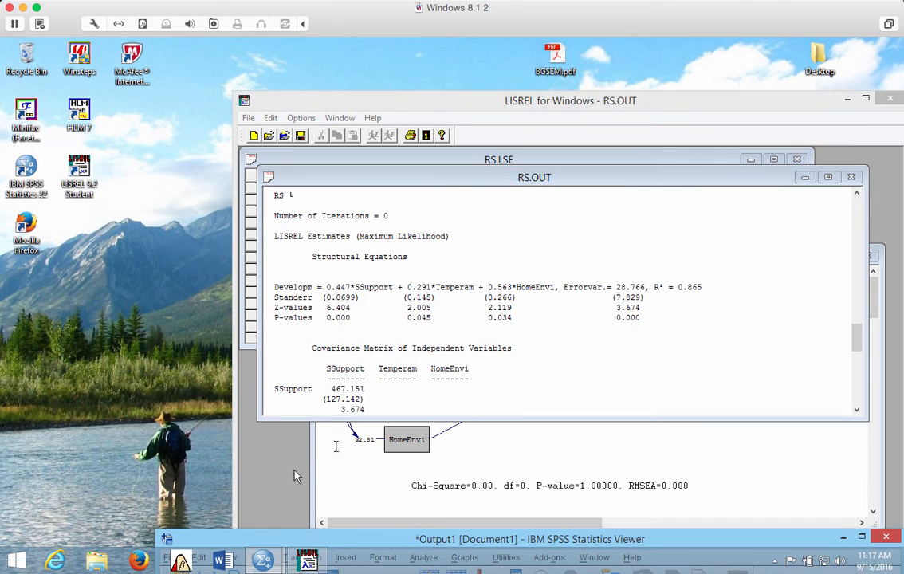
left_click_drag(265, 542, 195, 44)
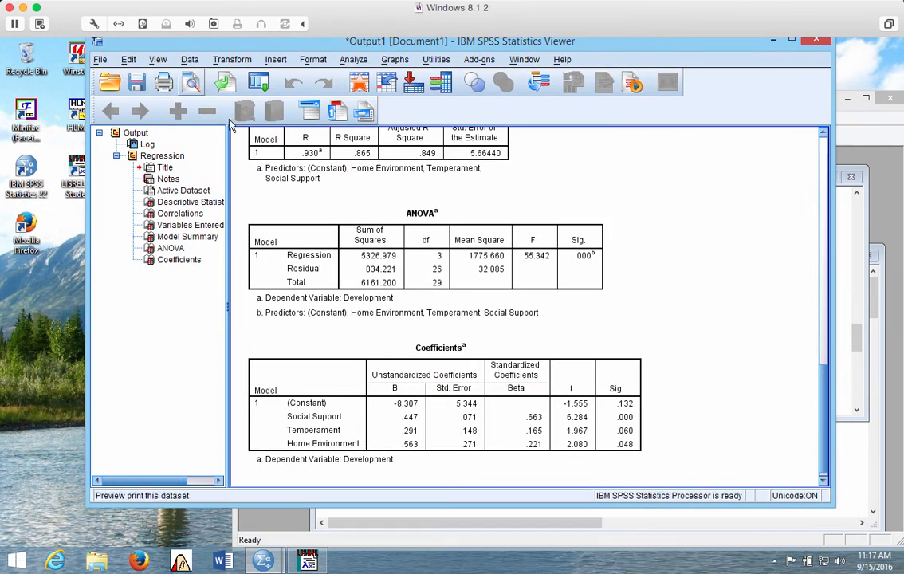
left_click(357, 287)
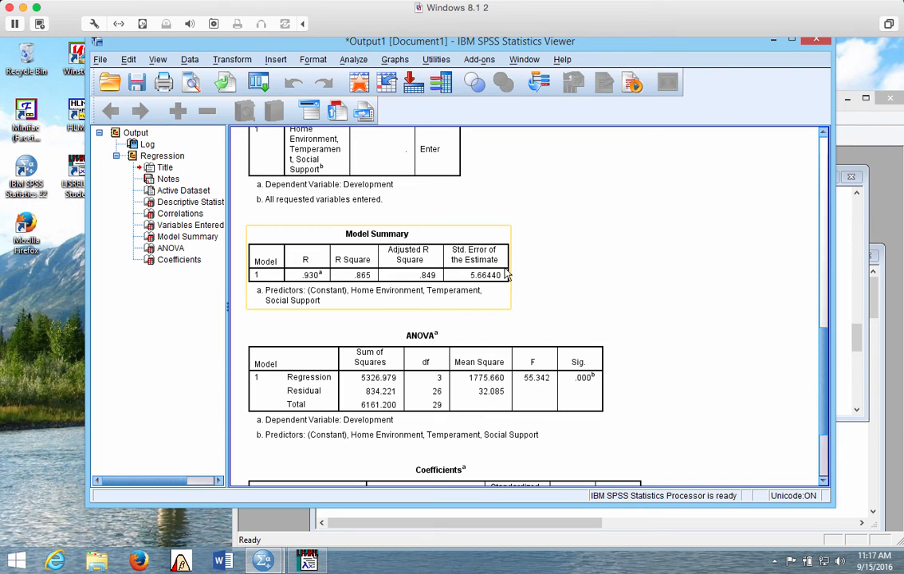
left_click(773, 41)
Examine the RS.OUT covariance matrices and log-likelihood values down to Goodness-of-Fit Statistics, and return to the Structural Equations
scroll(541, 329, "down", 3)
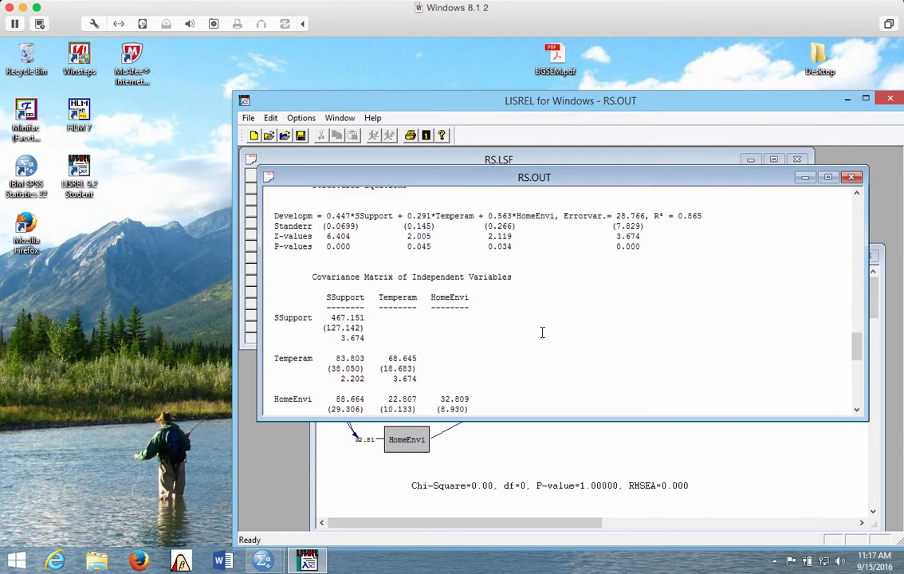
scroll(602, 341, "down", 3)
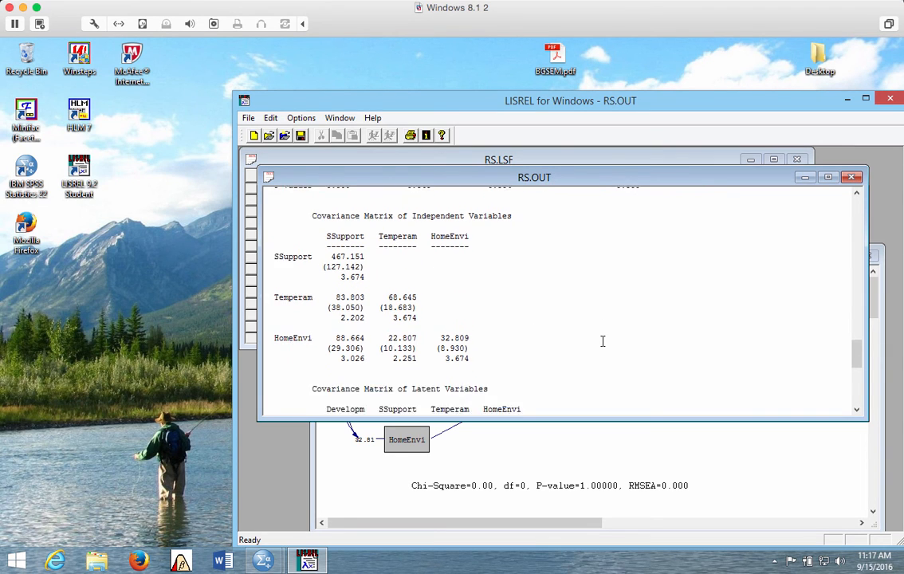
scroll(601, 341, "down", 3)
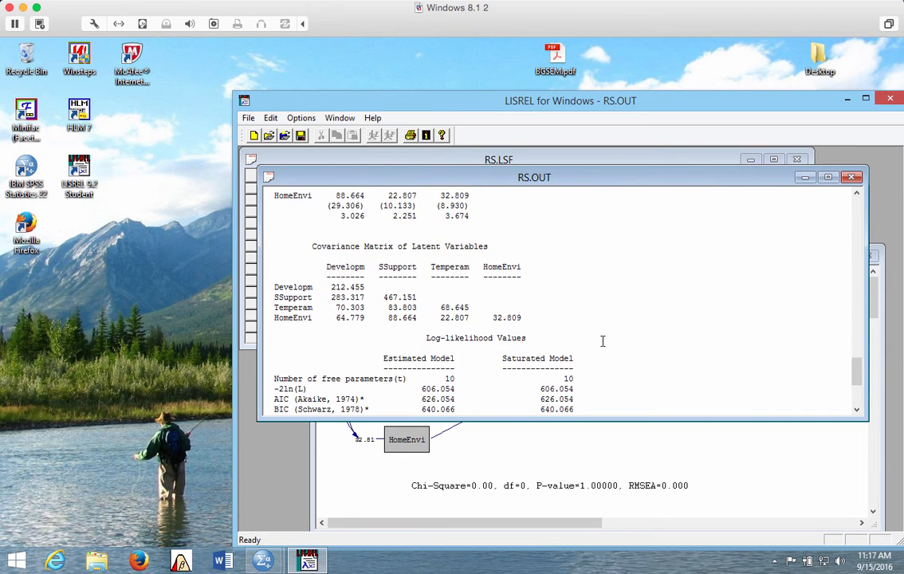
scroll(601, 341, "down", 2)
scroll(601, 341, "down", 3)
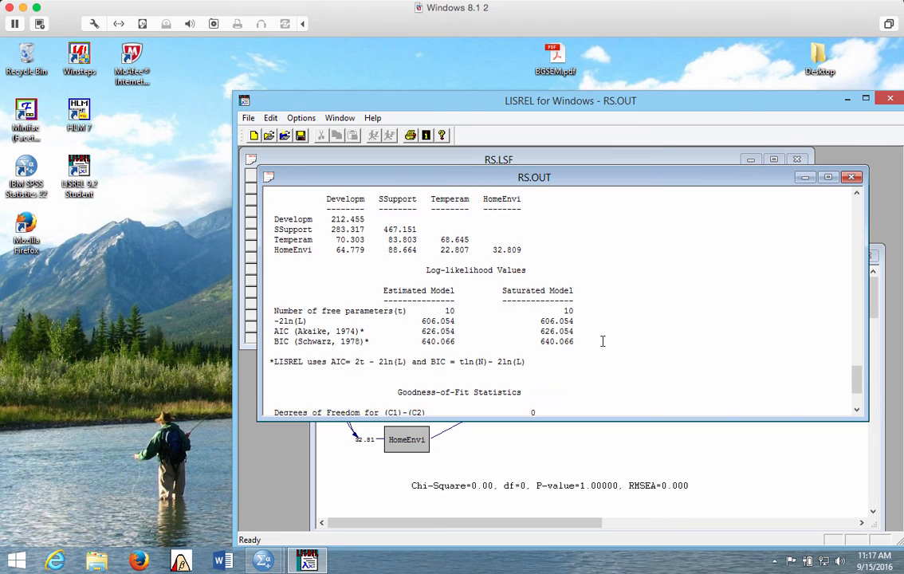
scroll(605, 338, "up", 8)
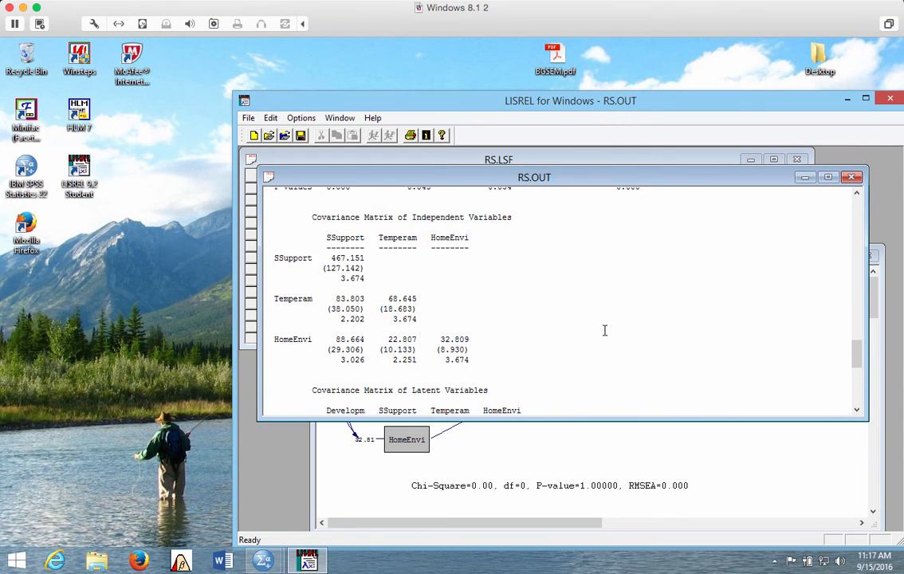
scroll(606, 328, "up", 2)
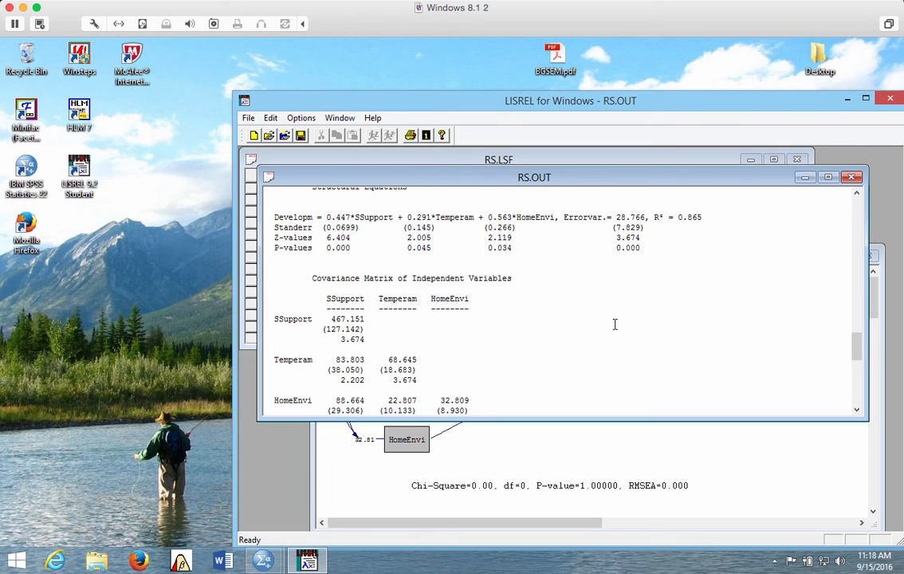
scroll(614, 324, "up", 2)
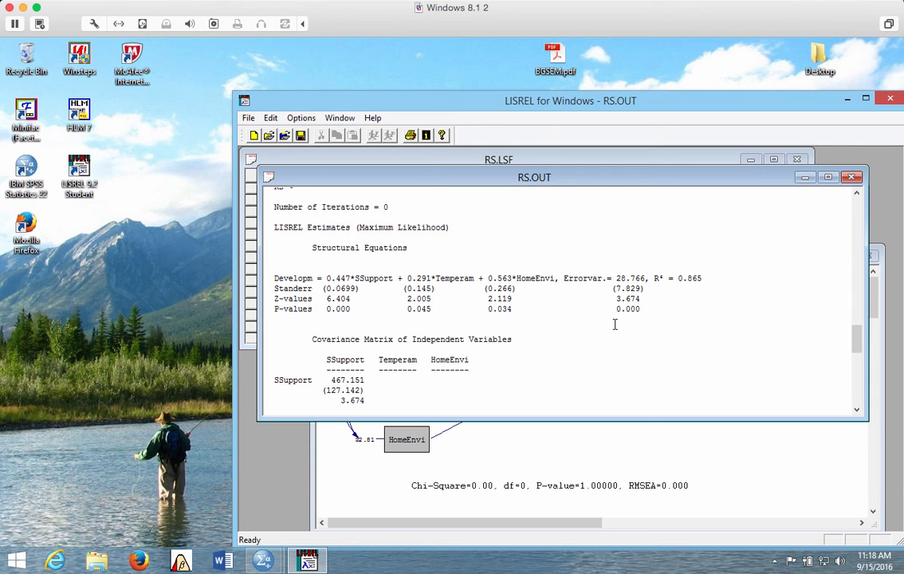
Bring the RS.PTH path diagram to the front and reposition it and the LISREL window so the whole model is in view
left_click(584, 462)
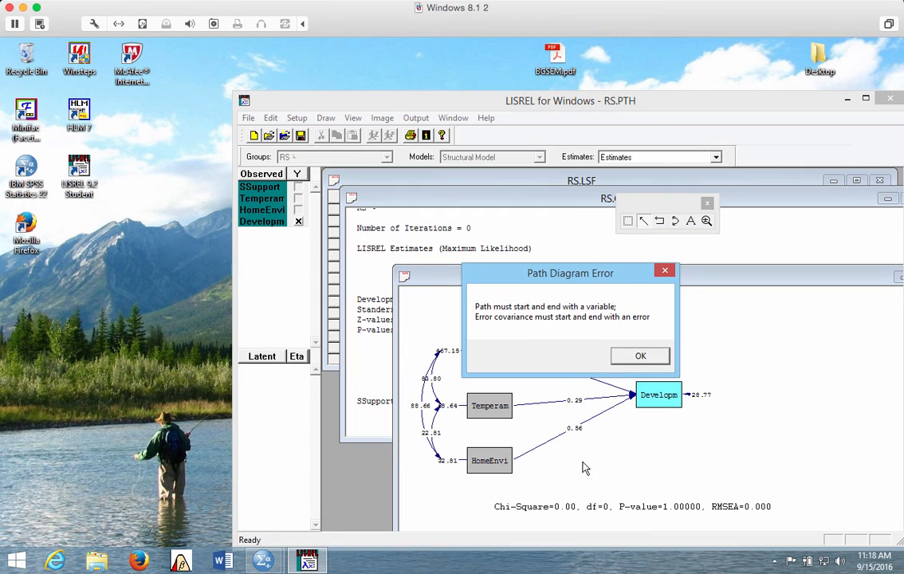
left_click(624, 361)
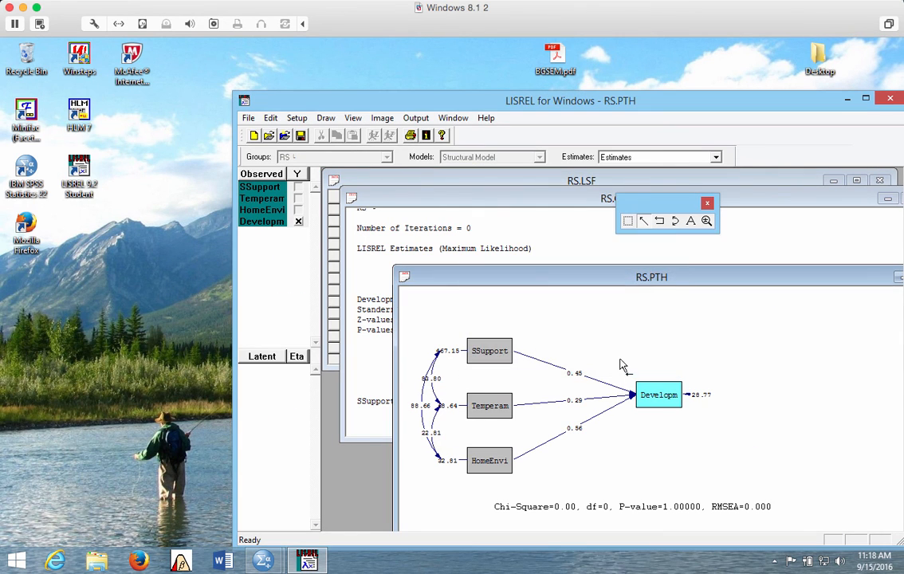
left_click_drag(477, 102, 349, 71)
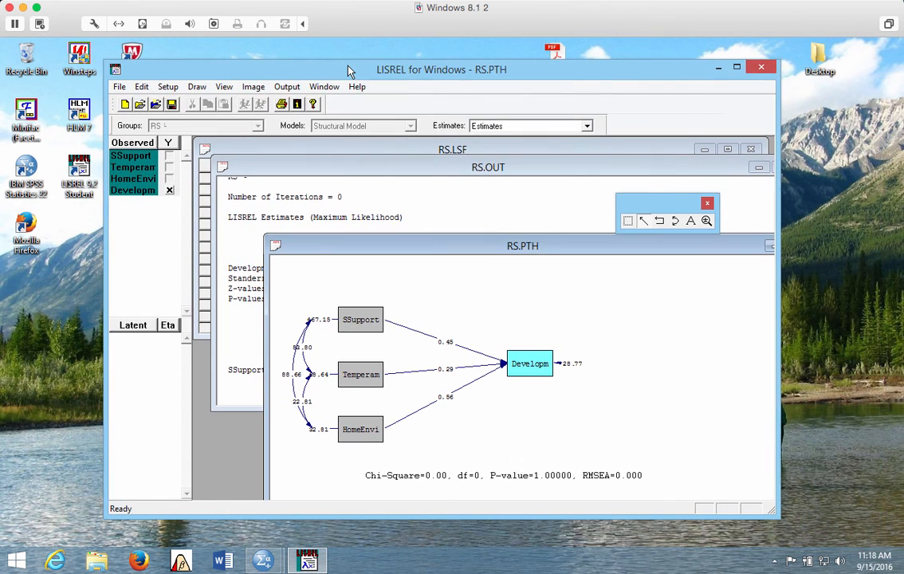
left_click_drag(477, 250, 418, 210)
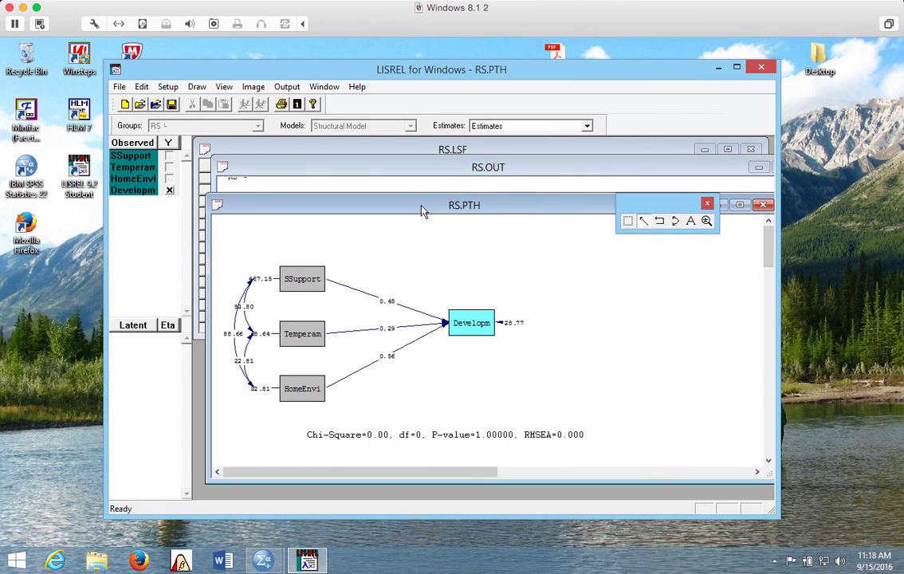